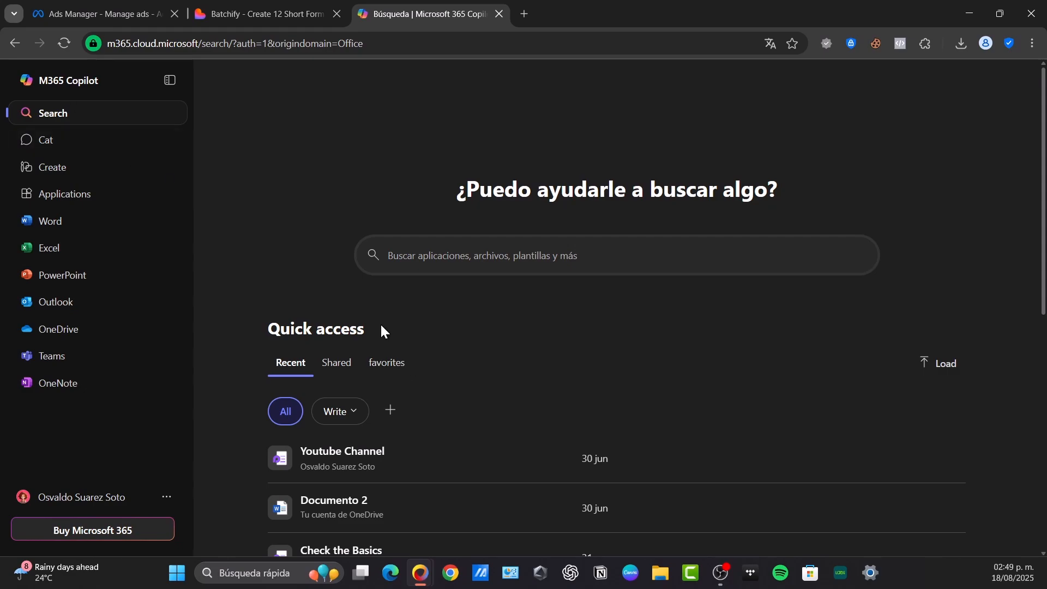
Open Word from Microsoft 365 and create a document from the recommended letter template with the large orange name heading
click(24, 221)
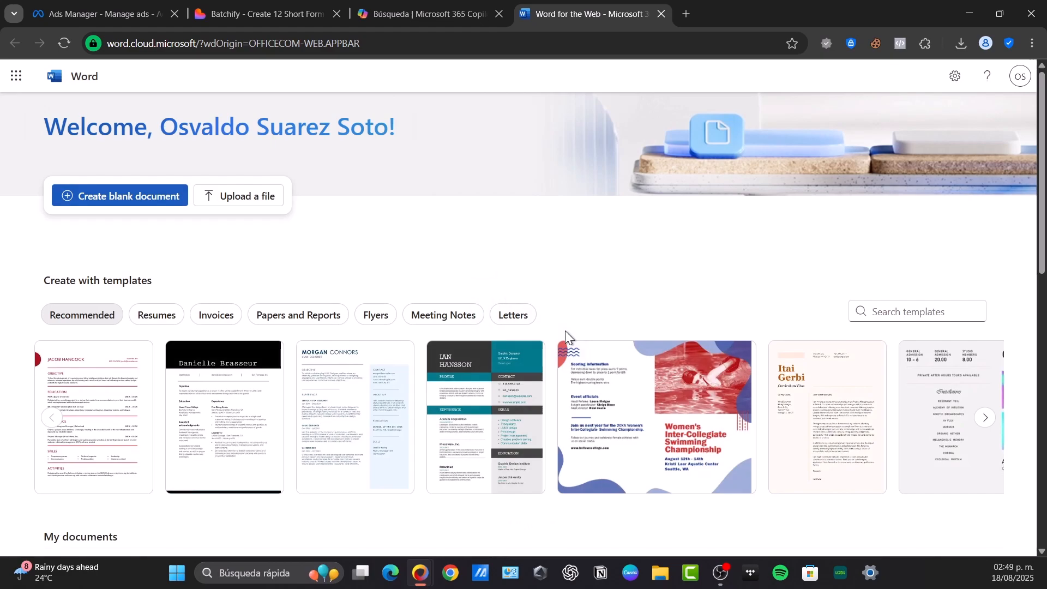
mouse_move(801, 425)
click(867, 470)
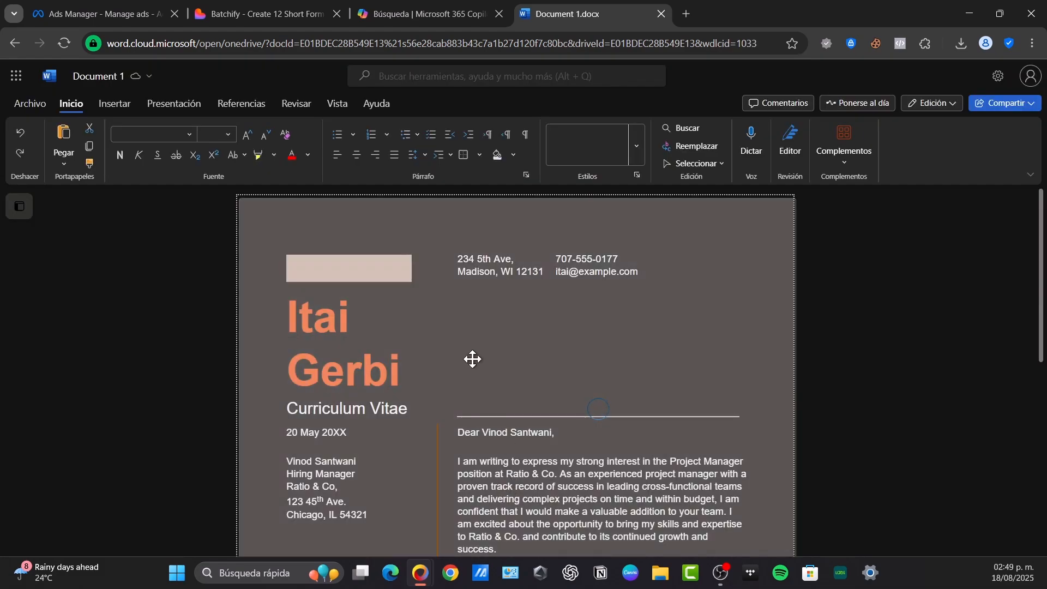
Paste a copy of the letter's content after the closing text to extend the document over more pages
scroll(607, 333, down, 3)
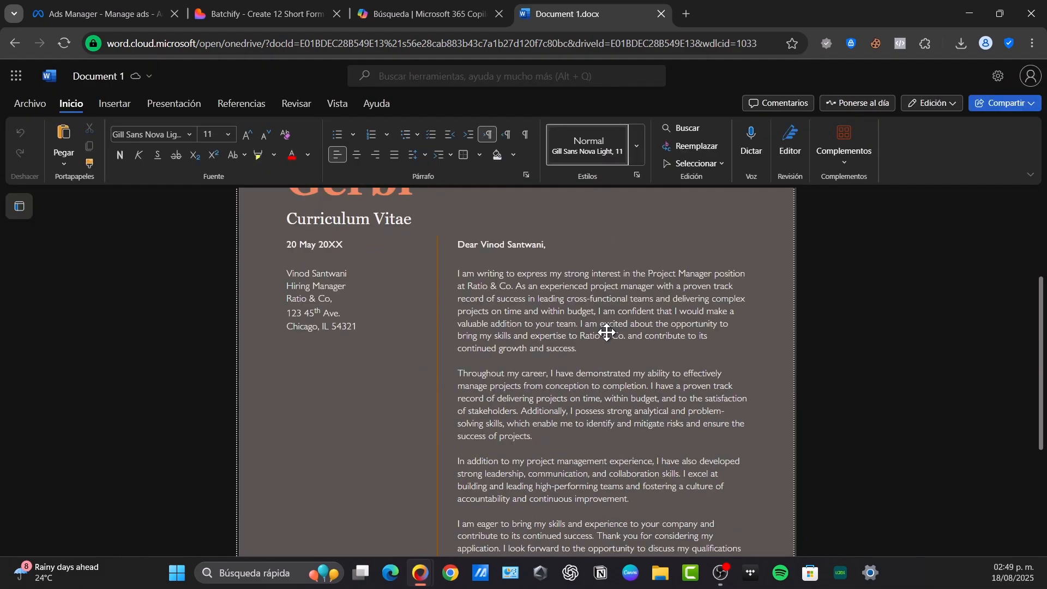
scroll(607, 333, down, 3)
click(579, 348)
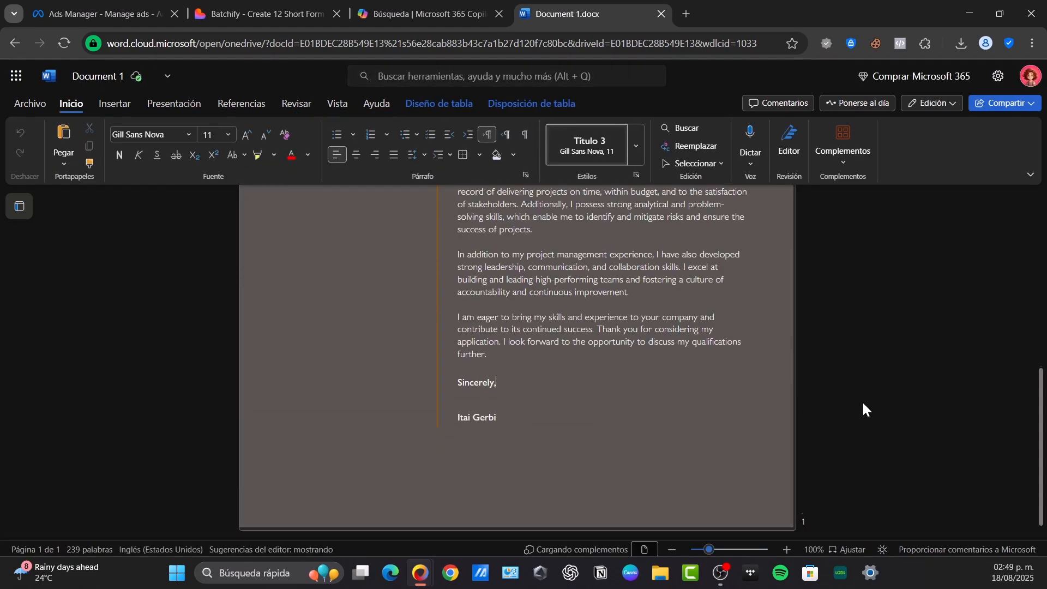
key(ctrl+v)
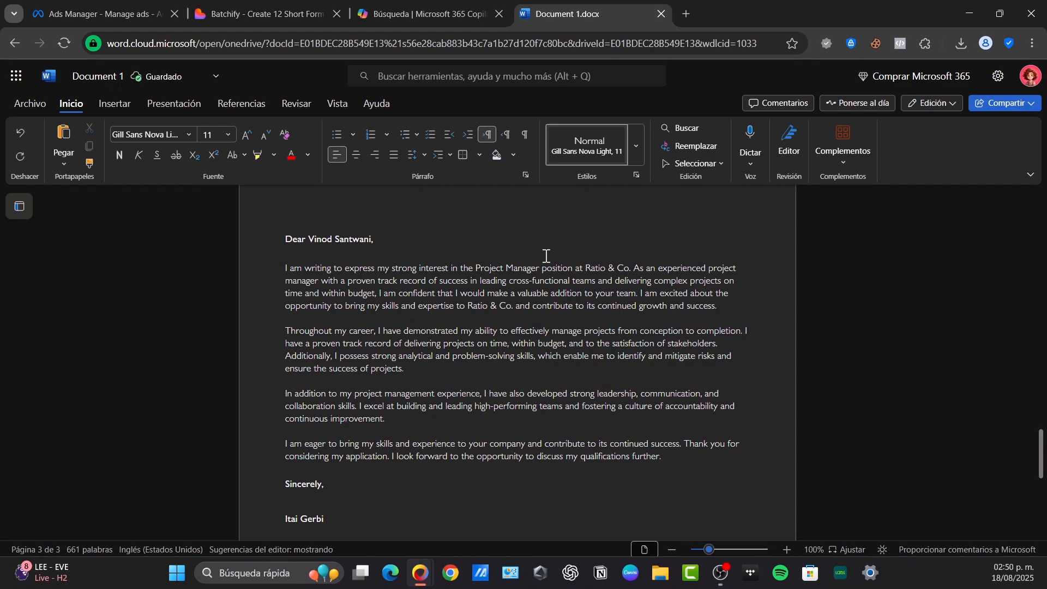
scroll(531, 306, down, 5)
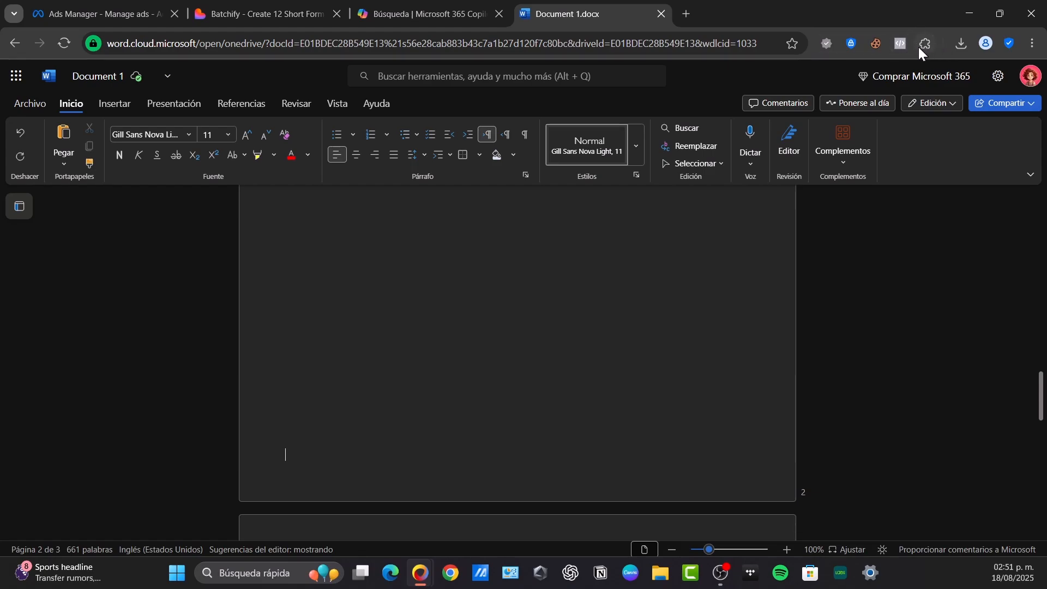
click(997, 76)
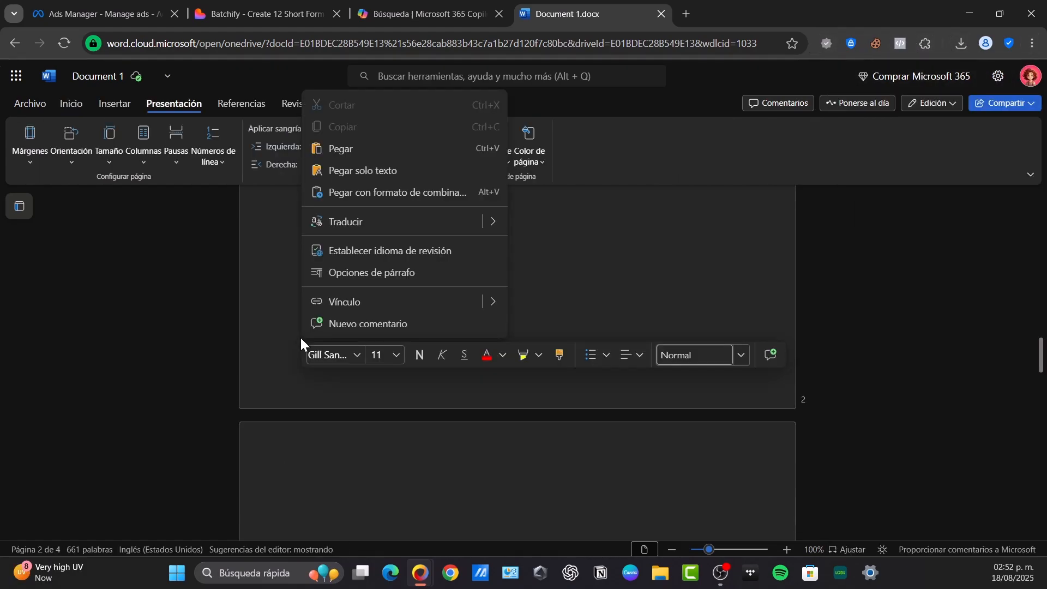
click(567, 154)
click(214, 157)
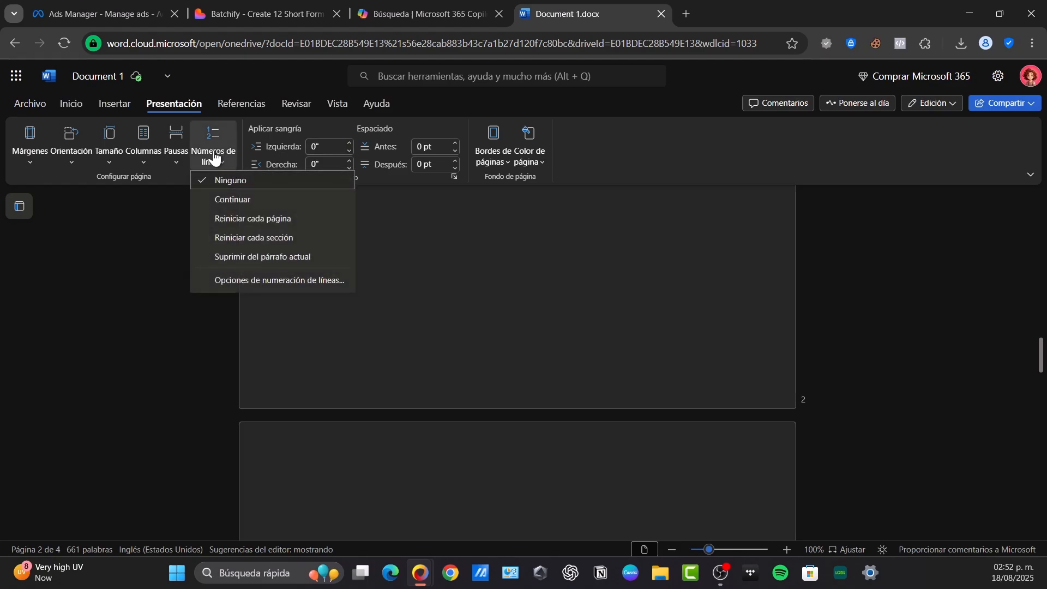
click(176, 146)
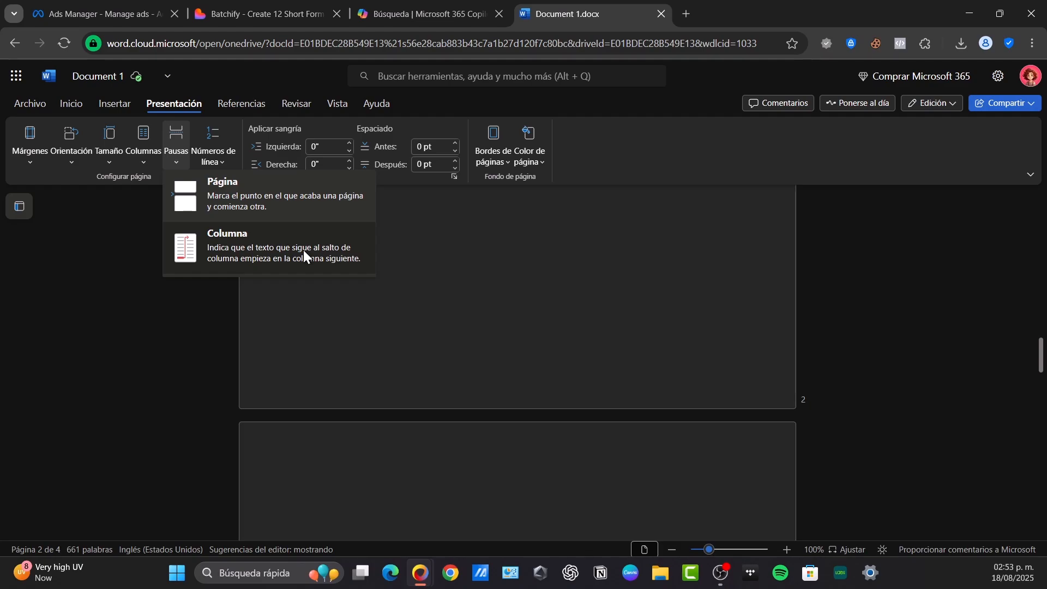
click(453, 397)
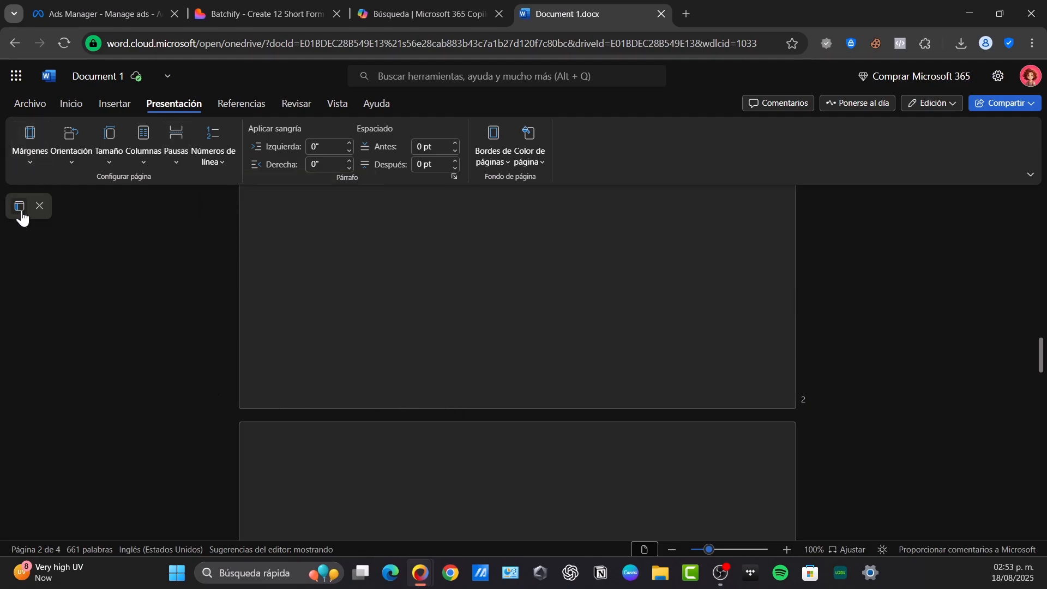
Open the page 2 footer and insert automatic page numbers aligned to the left of the footer
double_click(284, 387)
click(116, 102)
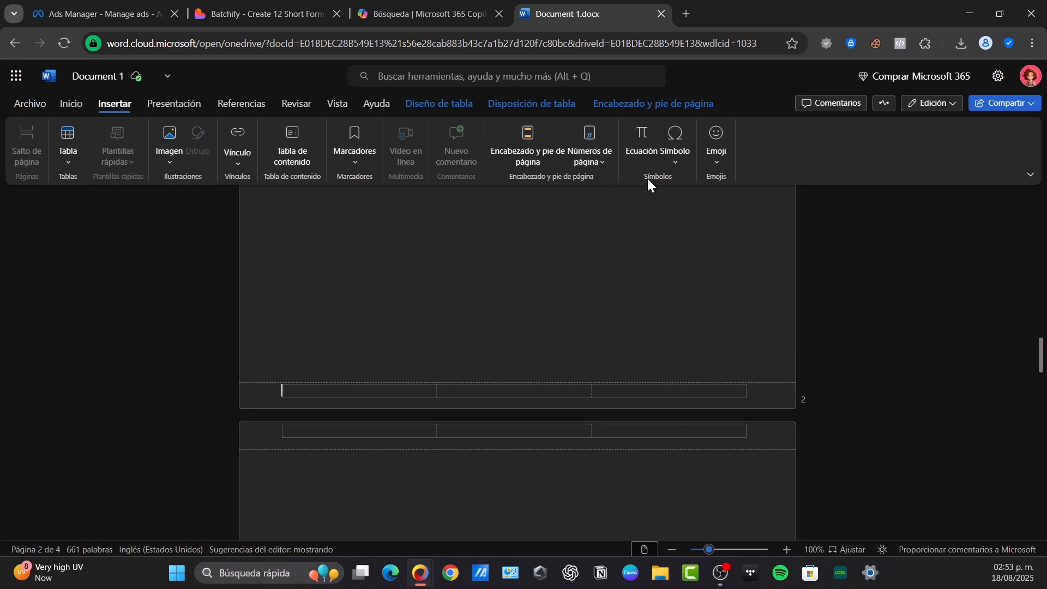
click(593, 160)
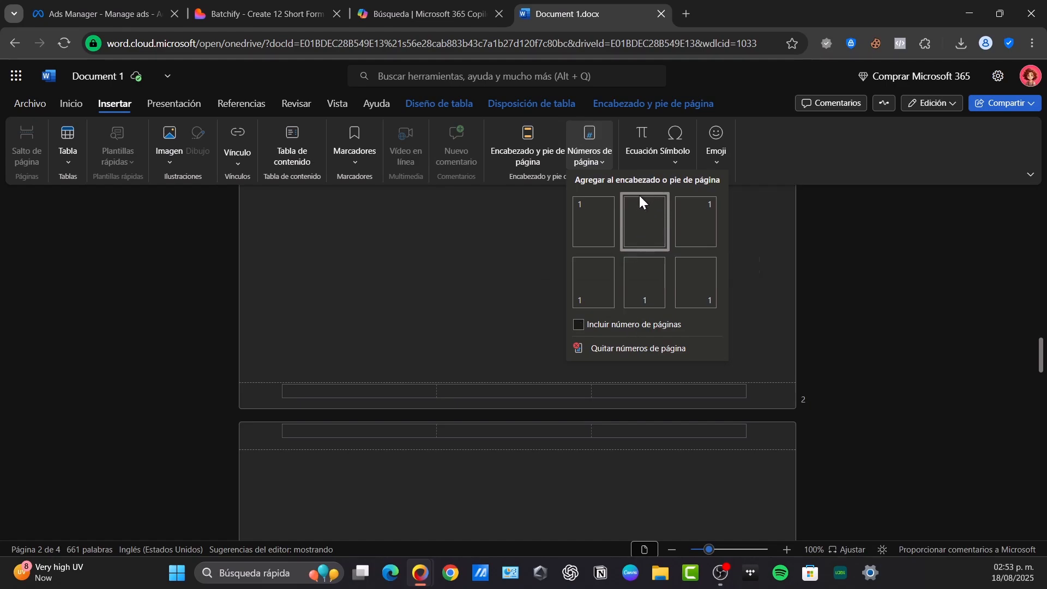
click(610, 283)
Examine the page numbers in the footers of the different pages and try to open the first page's footer number for editing
scroll(514, 346, down, 10)
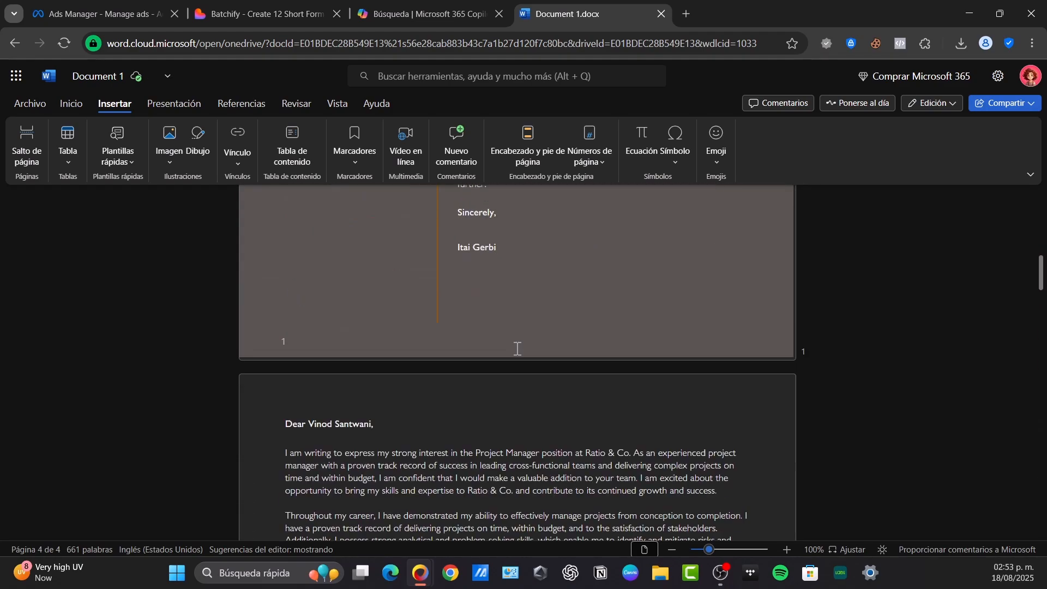
scroll(518, 348, down, 1)
click(288, 292)
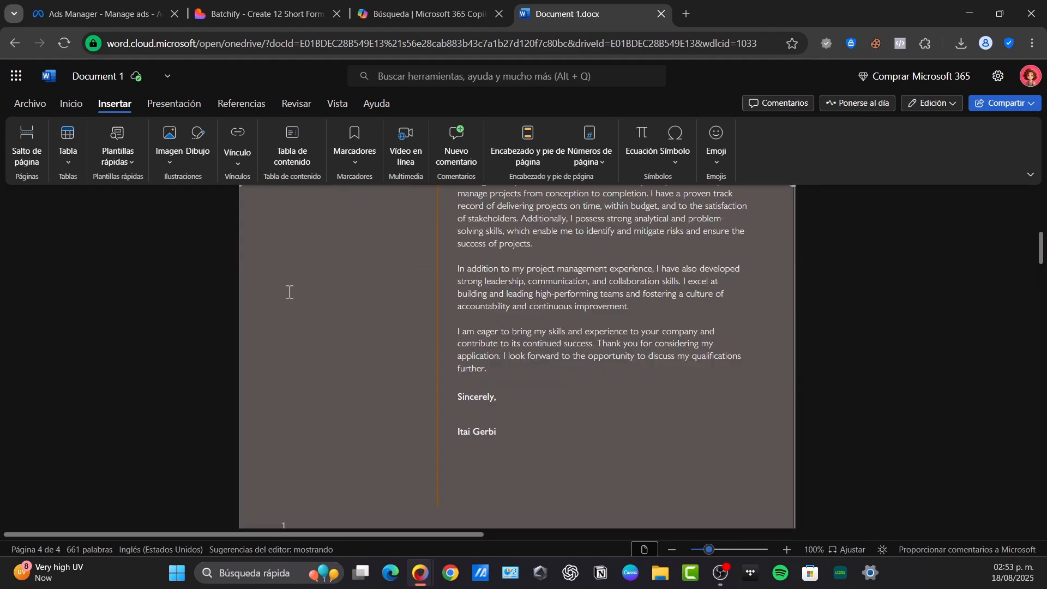
scroll(351, 342, down, 3)
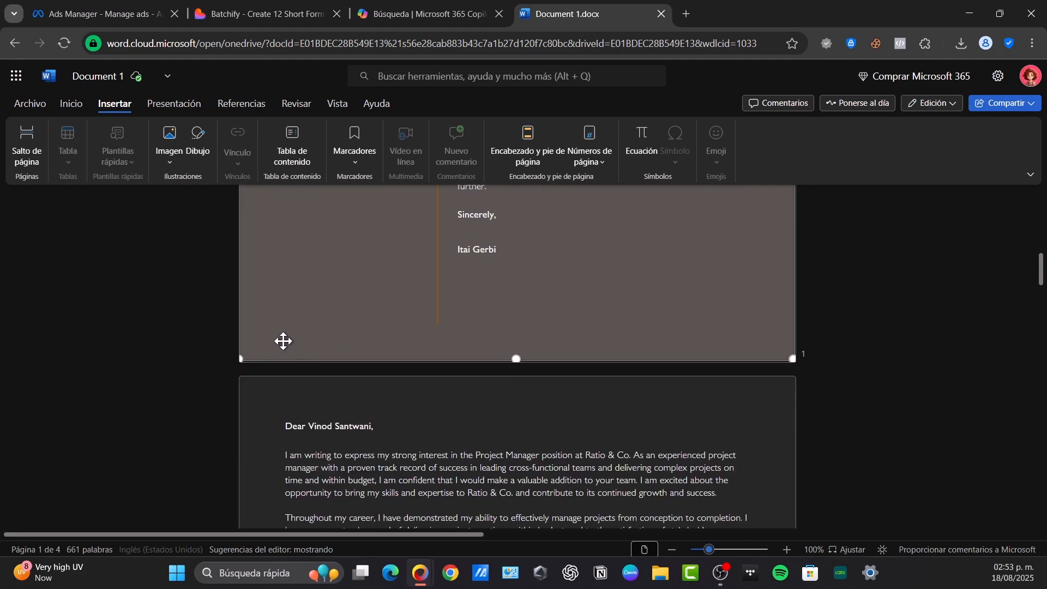
double_click(283, 341)
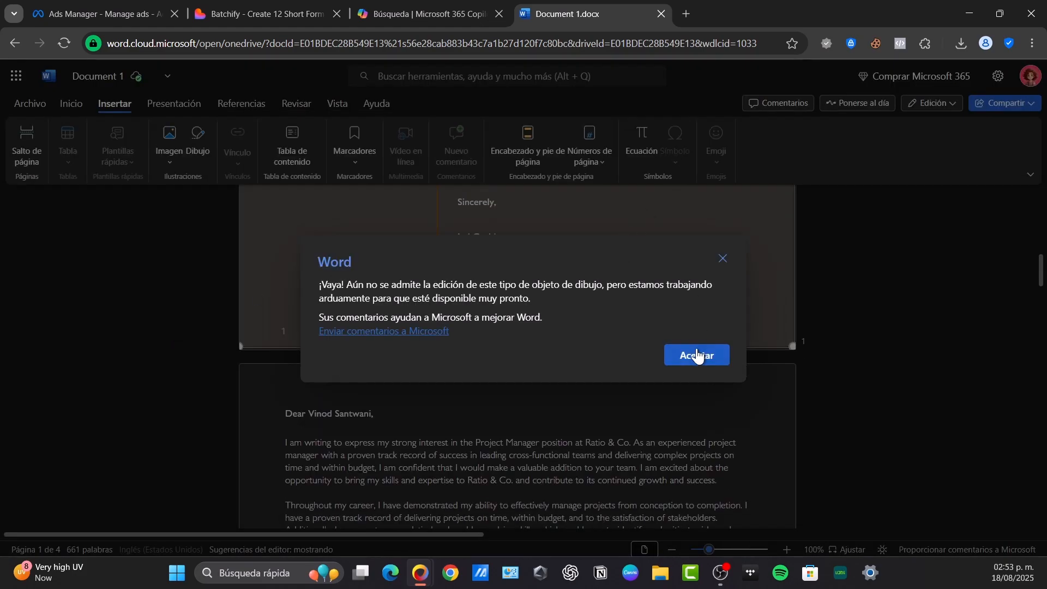
click(696, 357)
scroll(600, 331, down, 10)
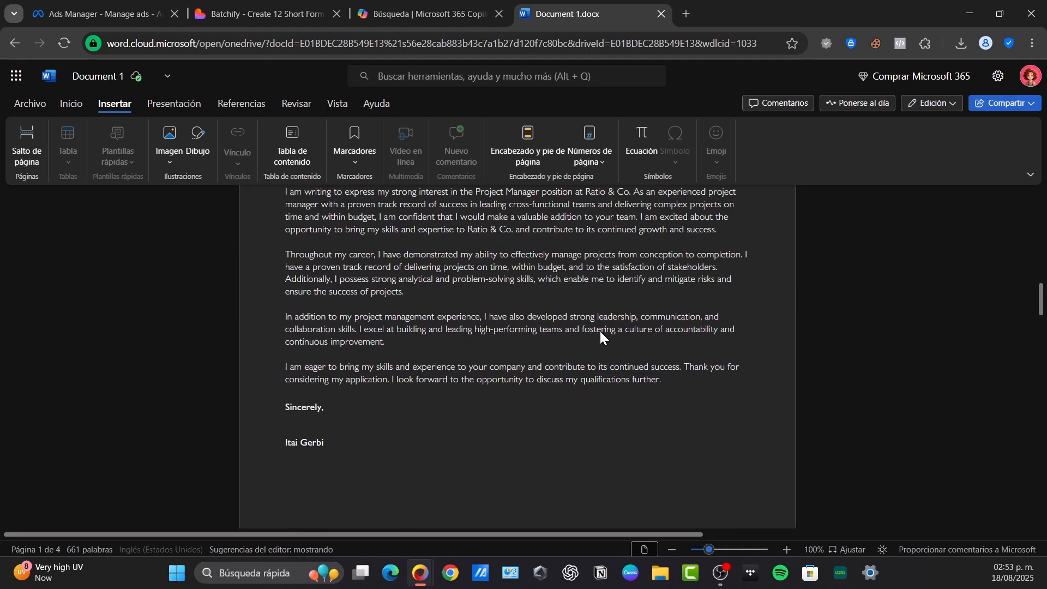
scroll(545, 334, down, 1)
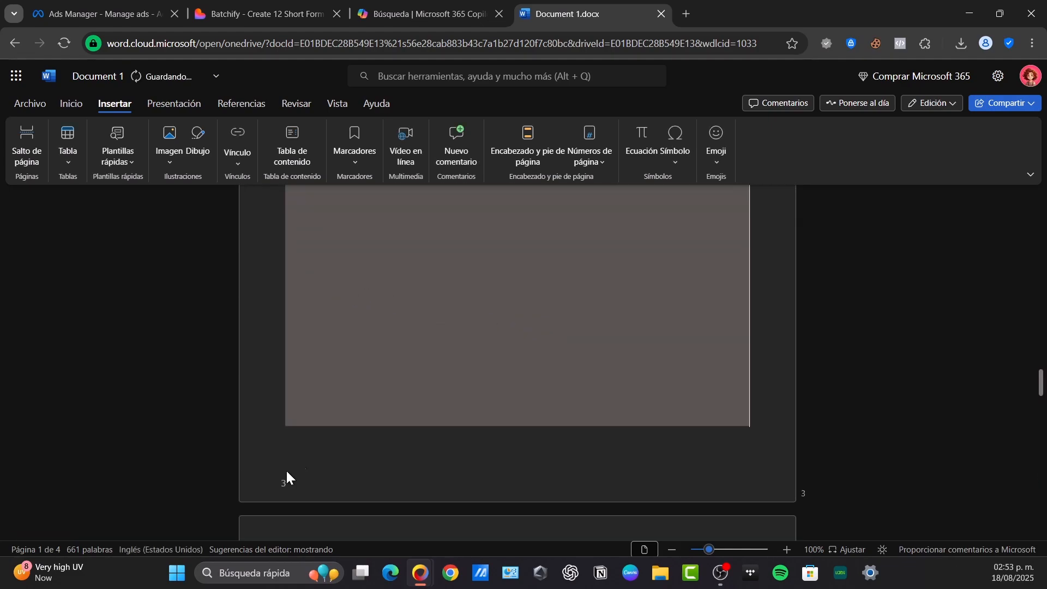
Enter a manual 2 in the left cell of the page 2 footer and return to the body text
scroll(271, 481, up, 10)
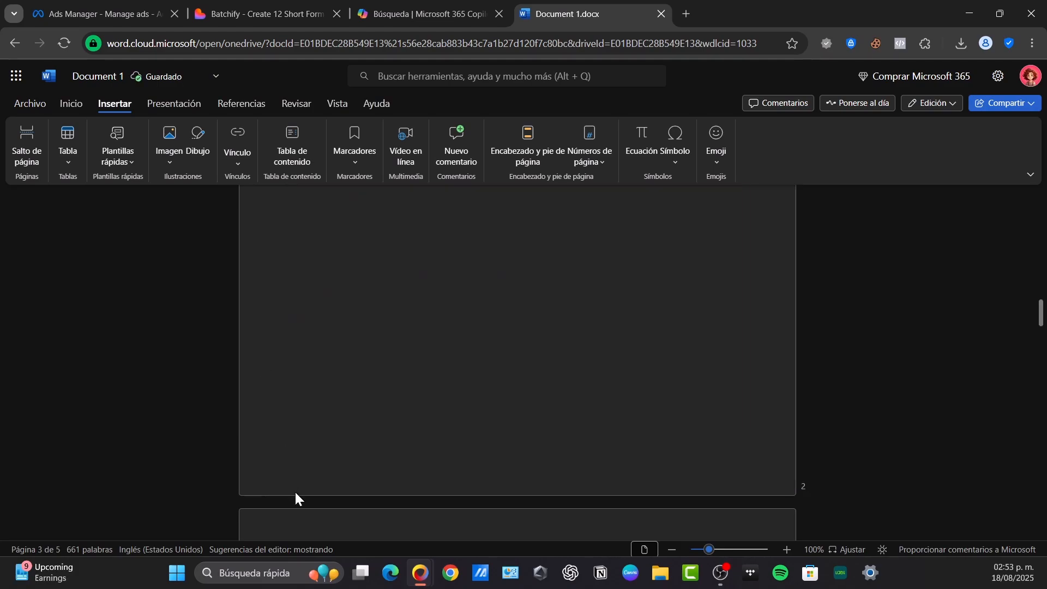
double_click(296, 485)
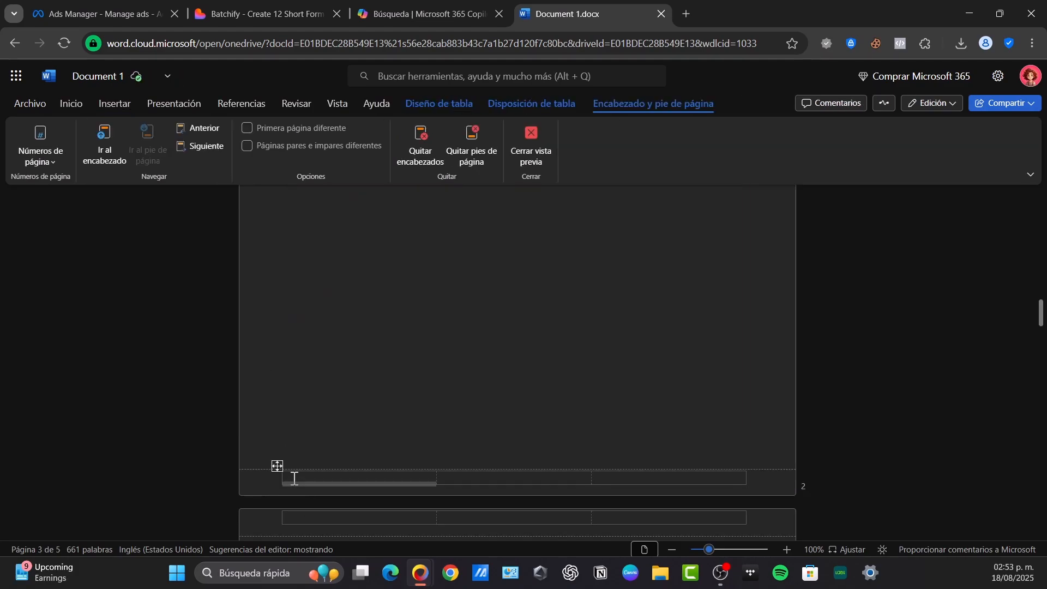
text(2)
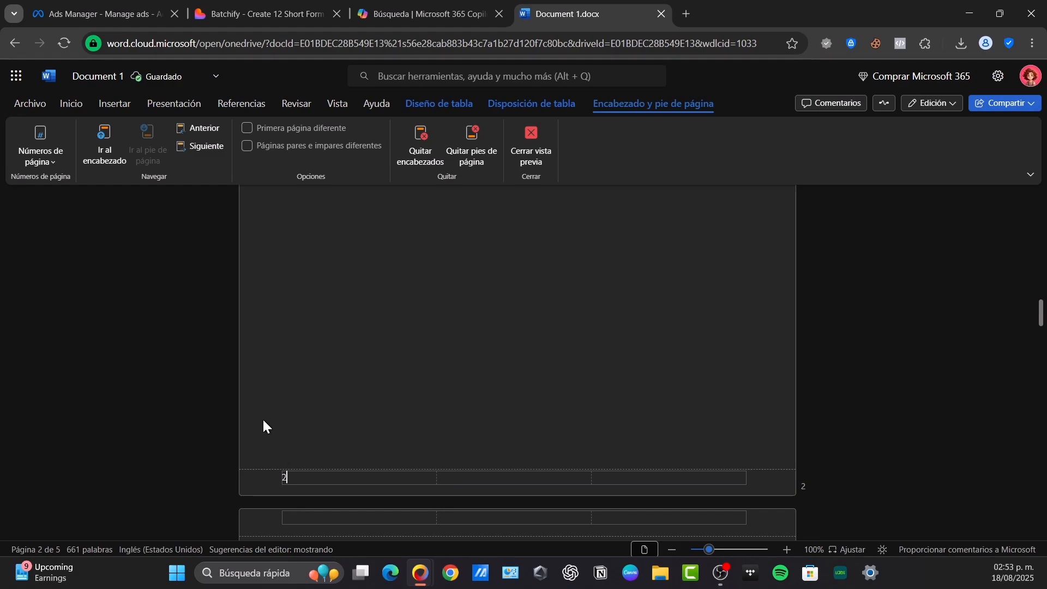
double_click(326, 353)
From the page 3 footer, add right-aligned page numbers with the page count and enable different odd and even pages
scroll(432, 449, down, 5)
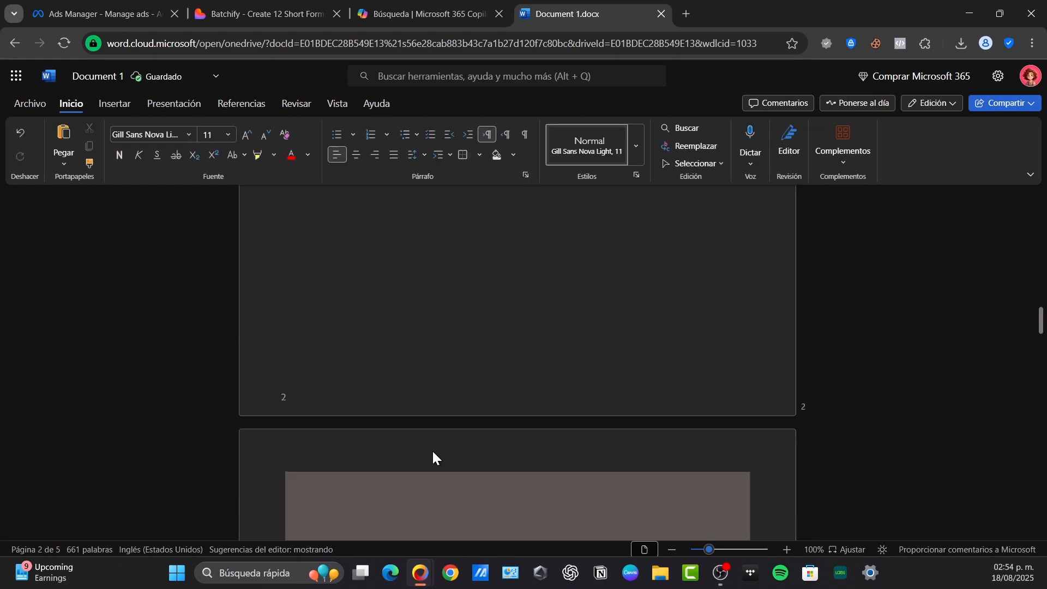
scroll(433, 451, down, 5)
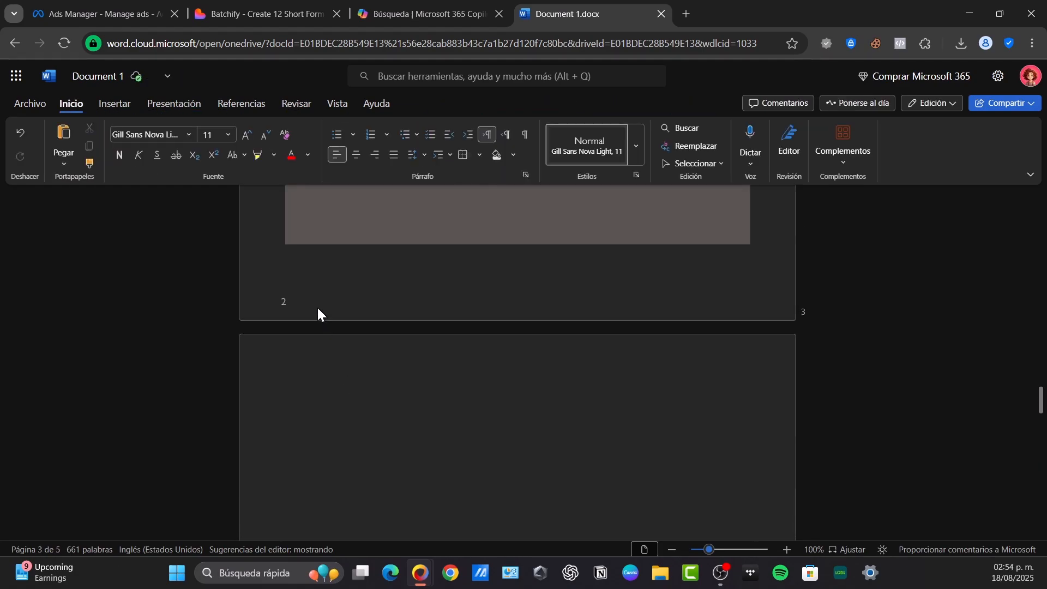
double_click(306, 303)
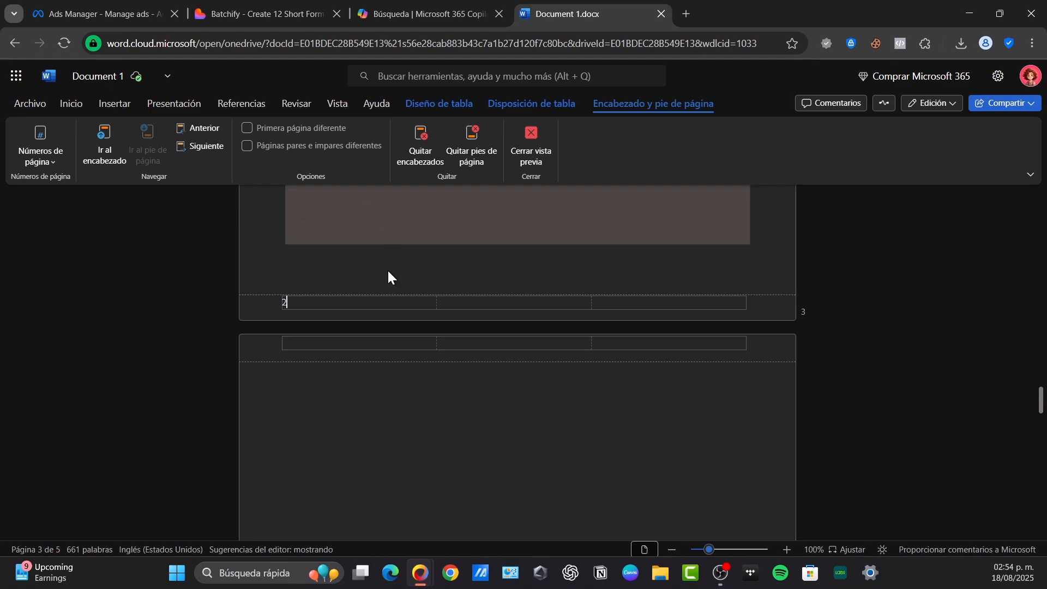
click(40, 146)
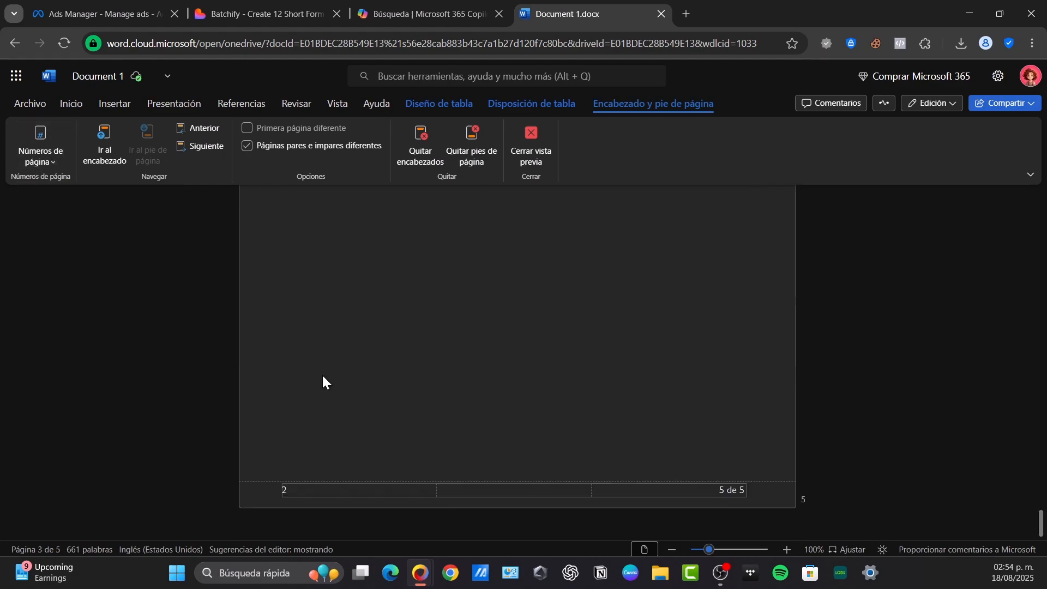
scroll(324, 376, up, 12)
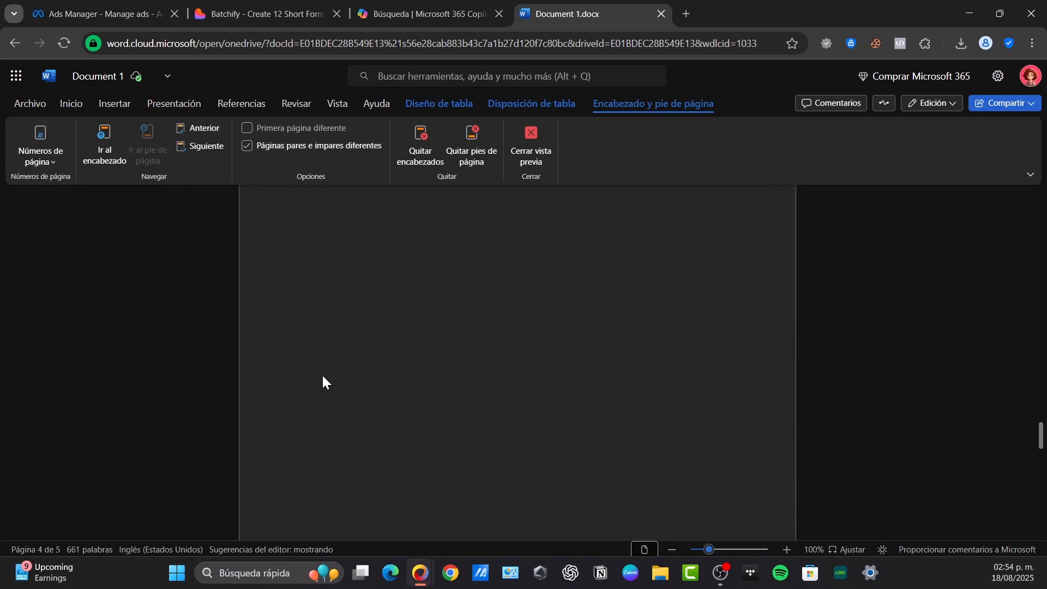
scroll(322, 374, down, 8)
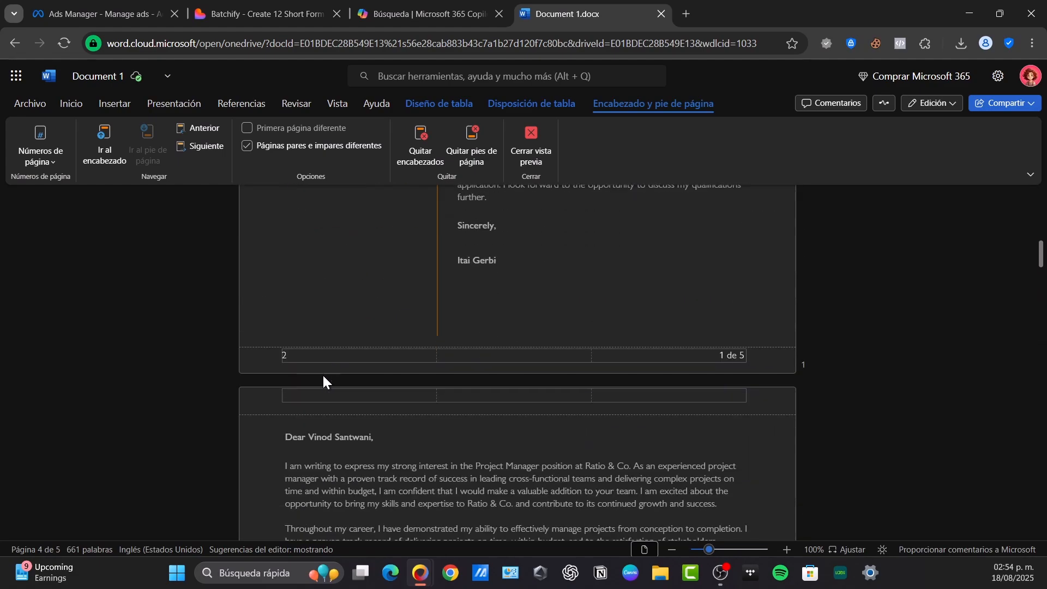
scroll(322, 357, down, 15)
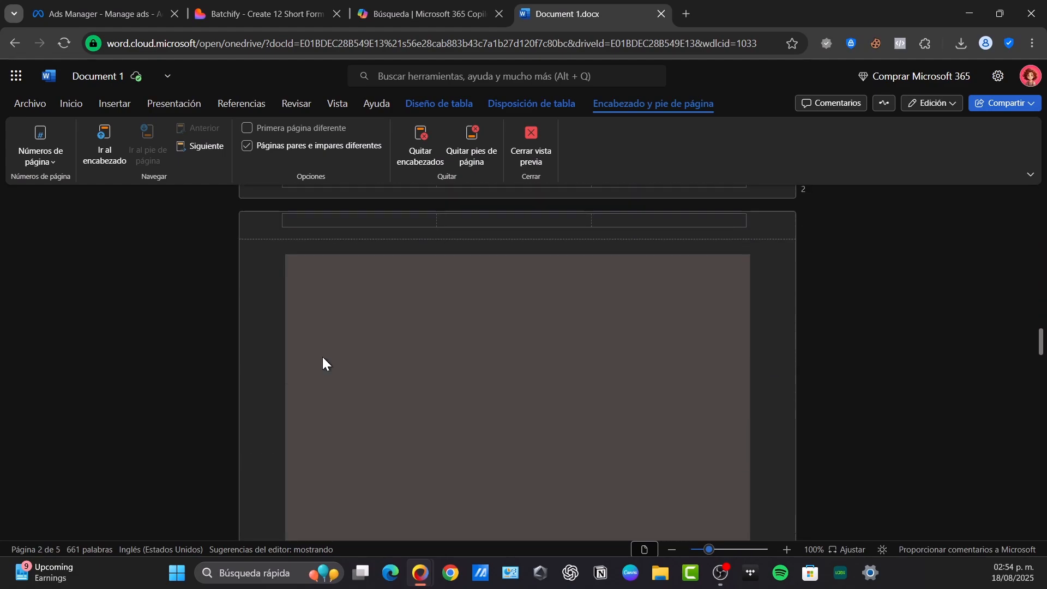
scroll(323, 358, down, 15)
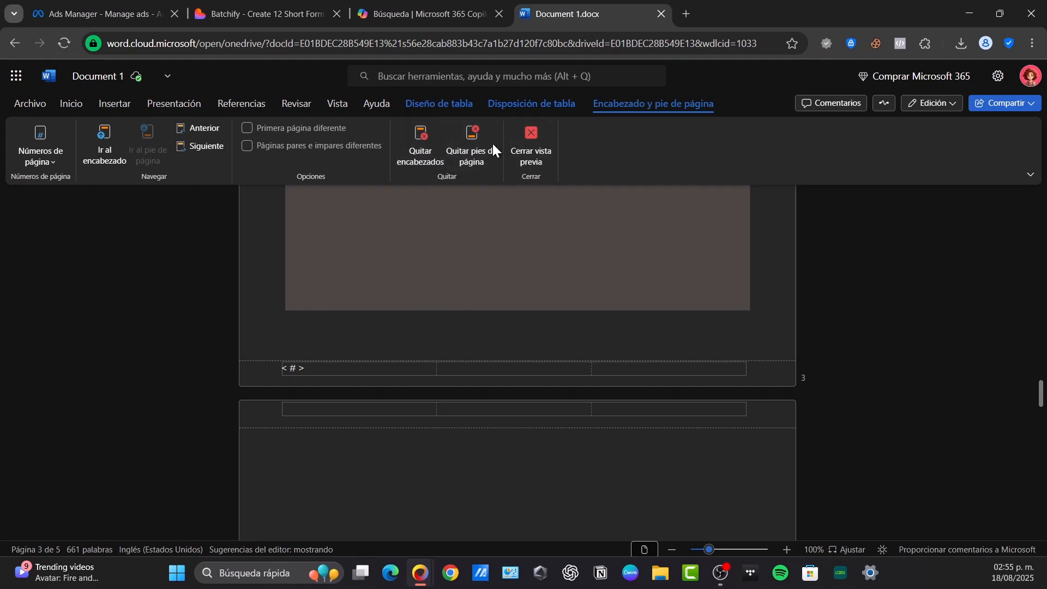
Delete the page number placeholder from the left cell of the page 3 footer
click(277, 358)
key(BackSpace)
scroll(304, 320, up, 2)
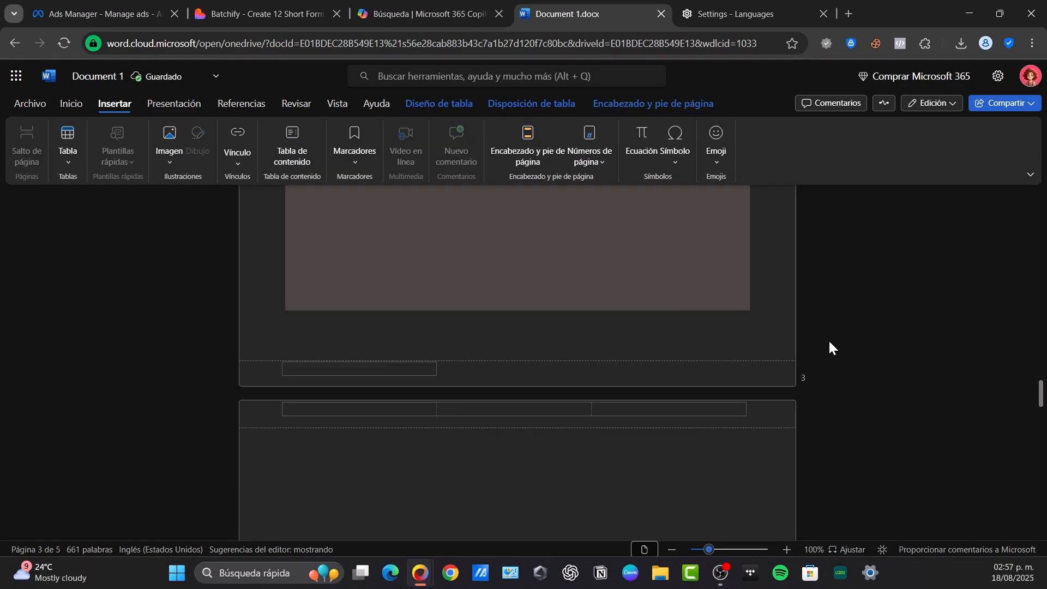
scroll(828, 347, up, 8)
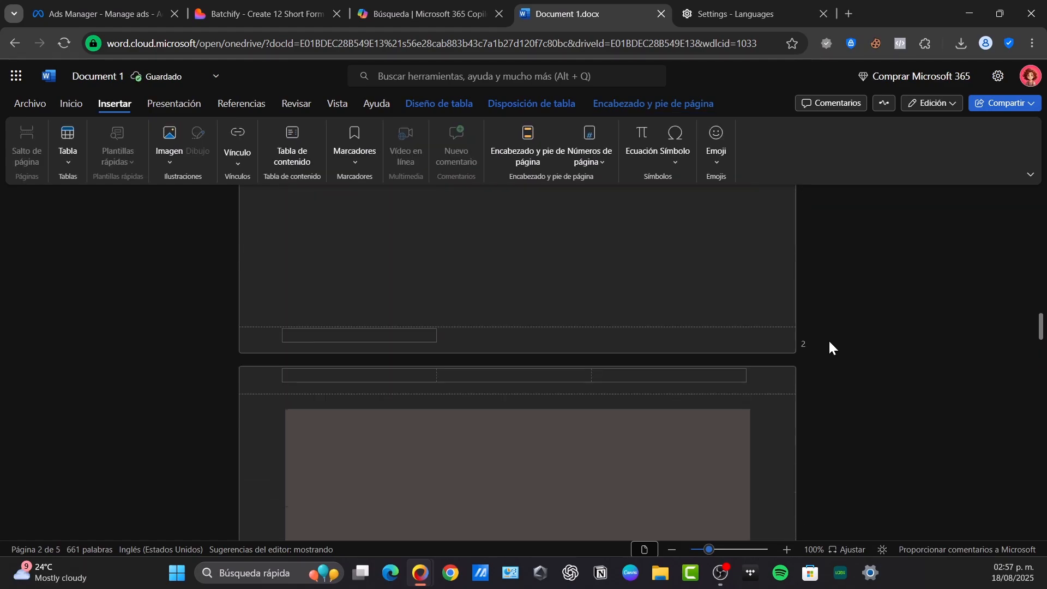
scroll(828, 347, down, 10)
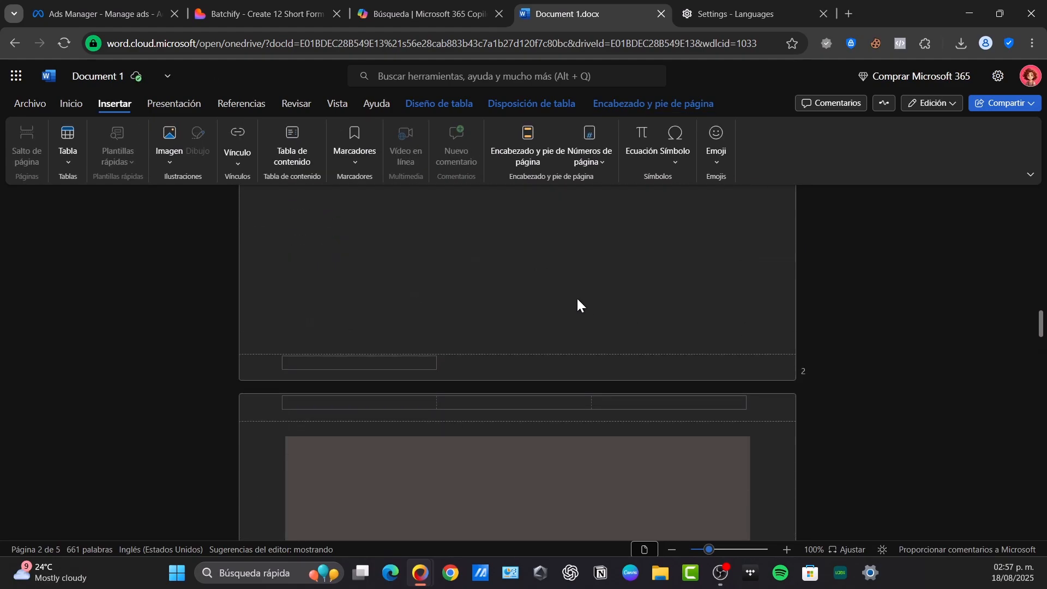
Leave the footer, enter the number 2 manually as body text at the end of page 2, and check the other pages
double_click(529, 319)
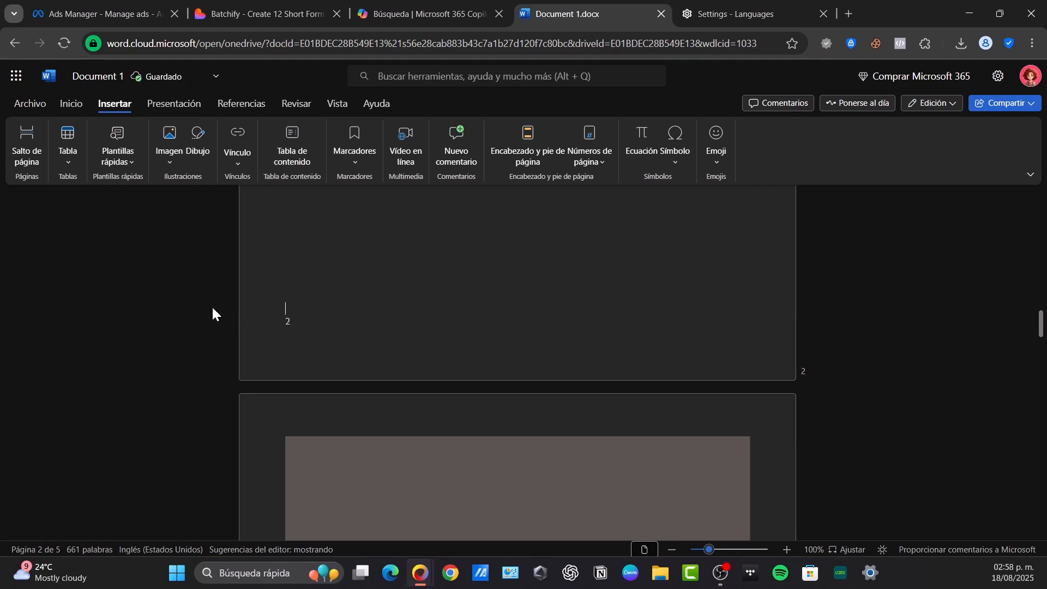
scroll(201, 316, down, 10)
scroll(202, 316, down, 15)
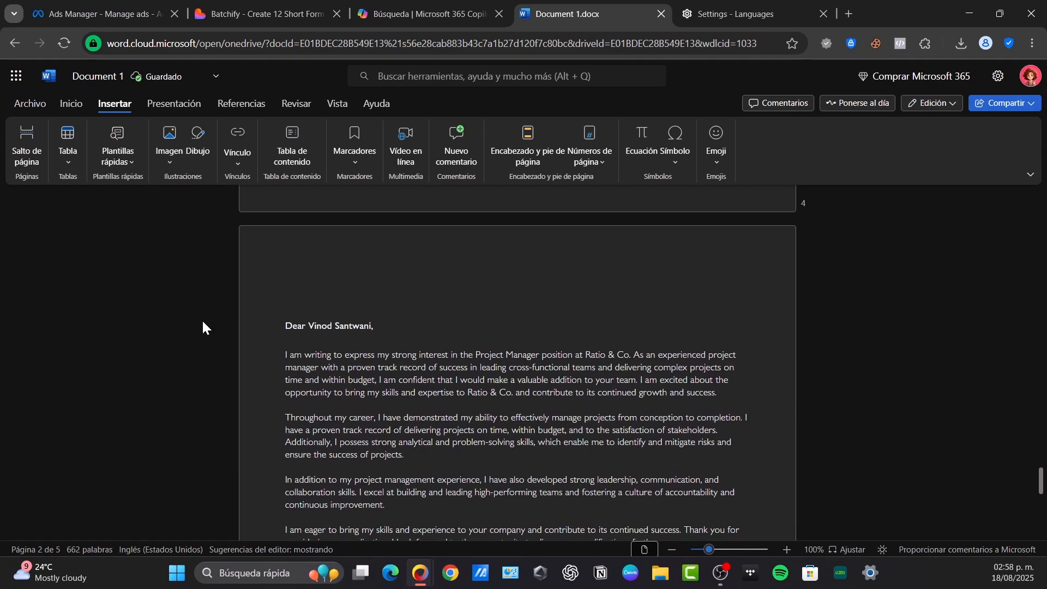
scroll(311, 494, up, 10)
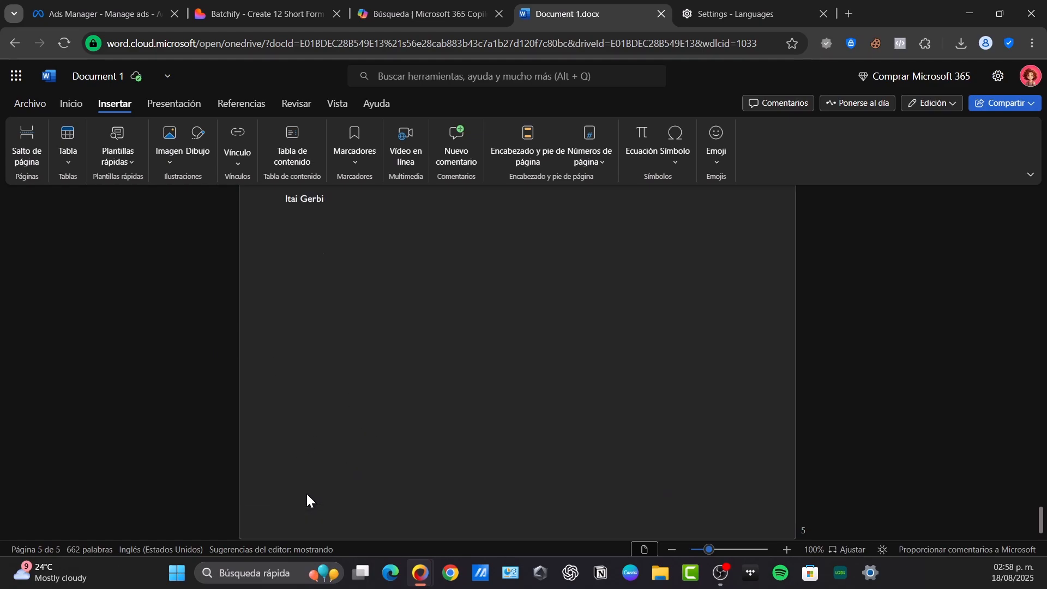
scroll(308, 494, up, 20)
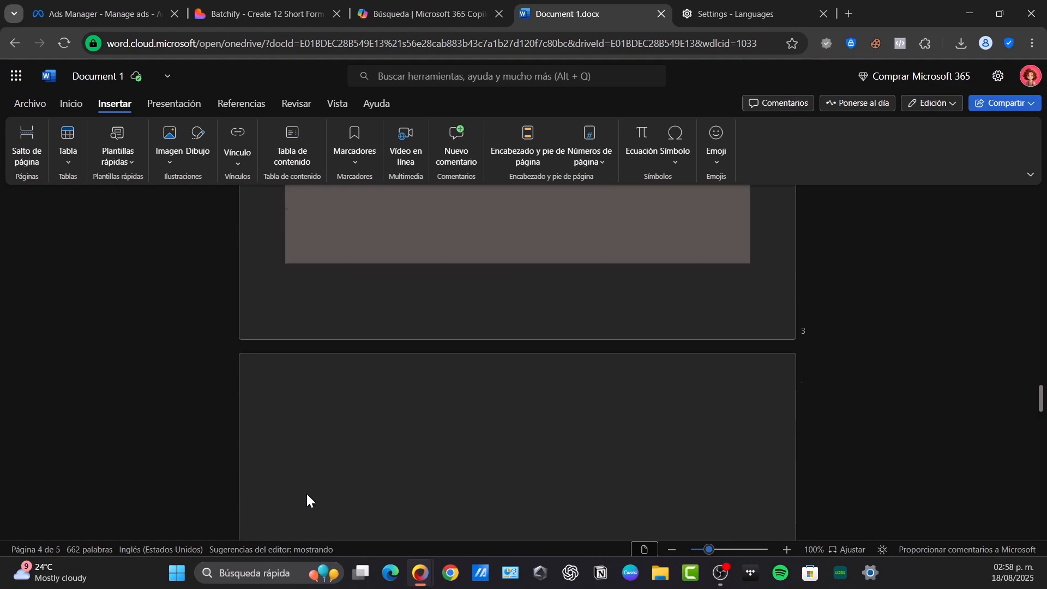
click(329, 256)
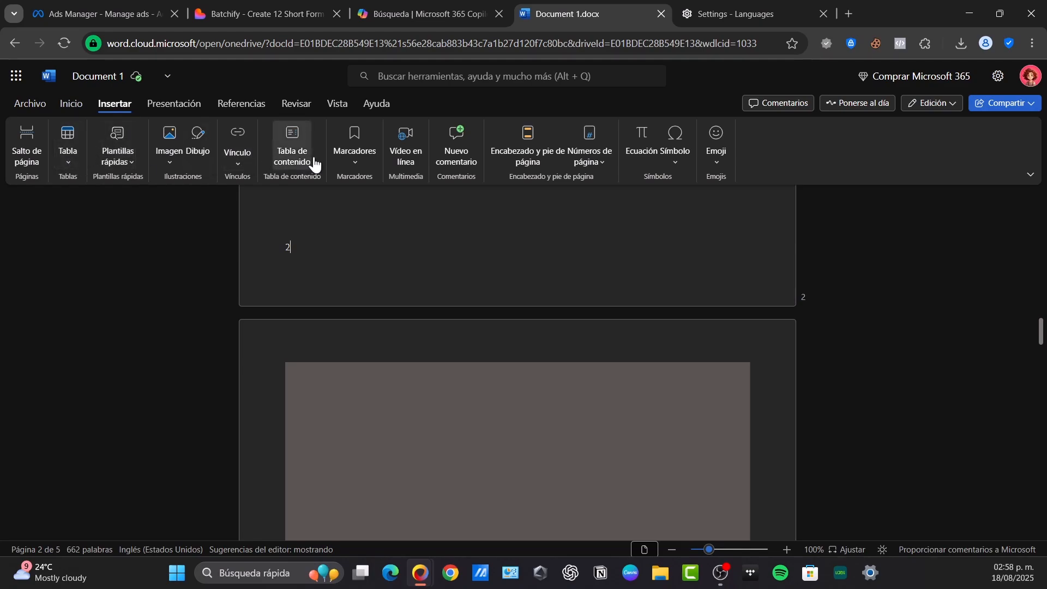
click(1031, 176)
click(170, 164)
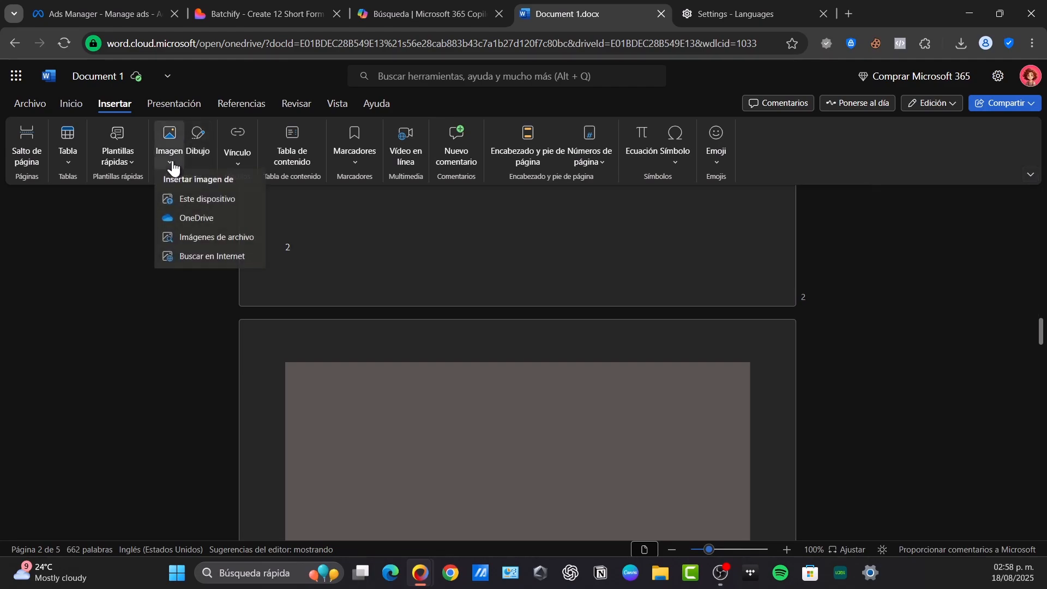
click(117, 155)
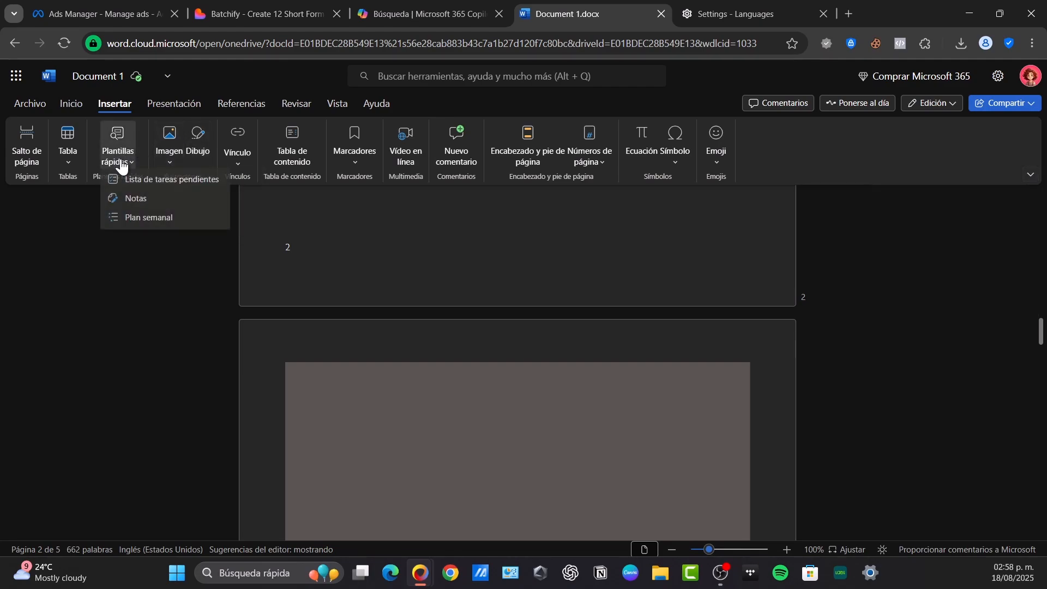
click(66, 164)
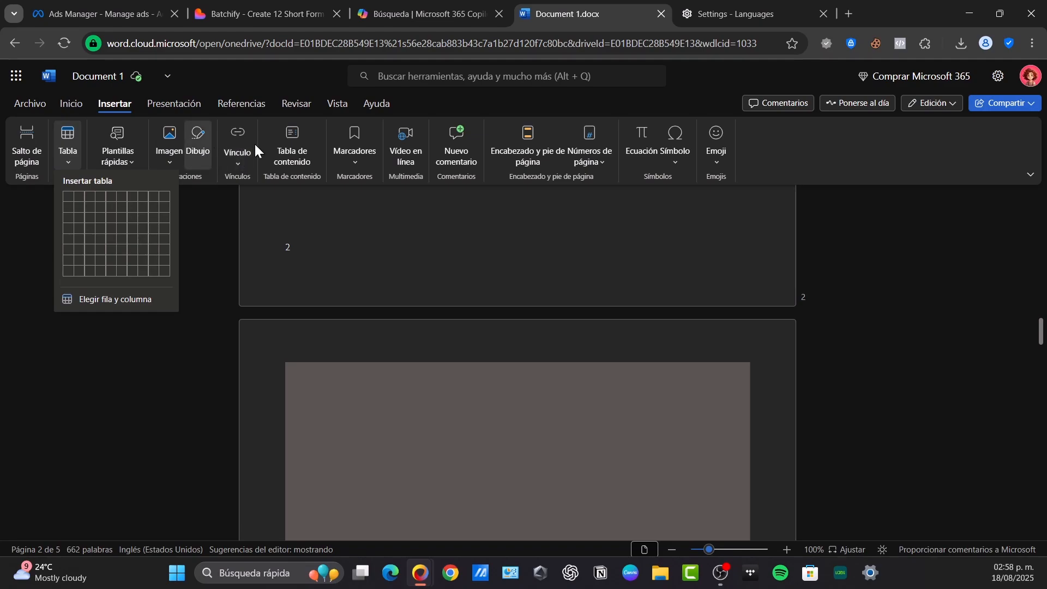
click(458, 155)
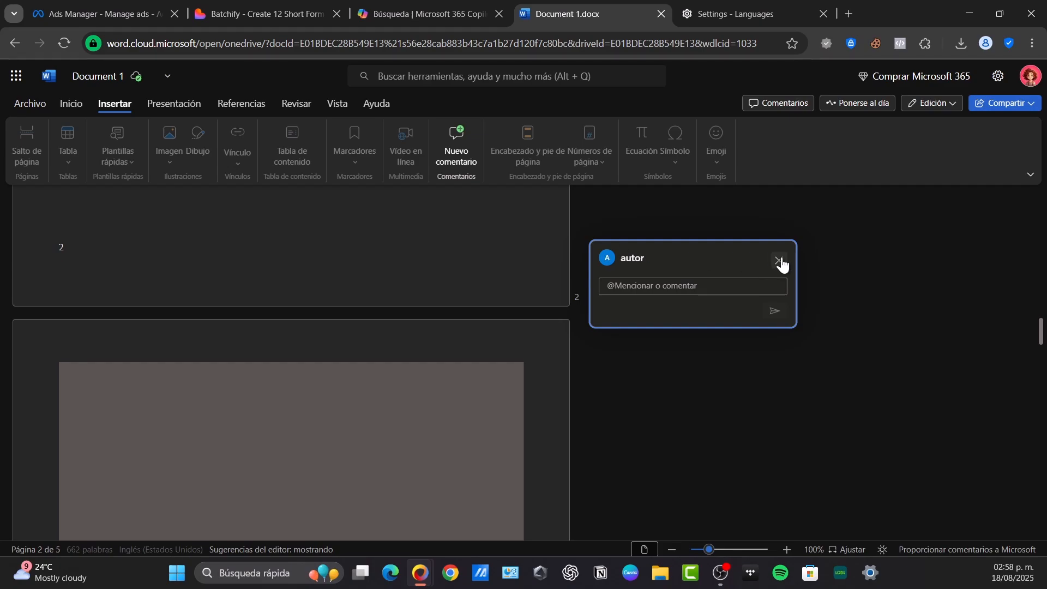
click(780, 262)
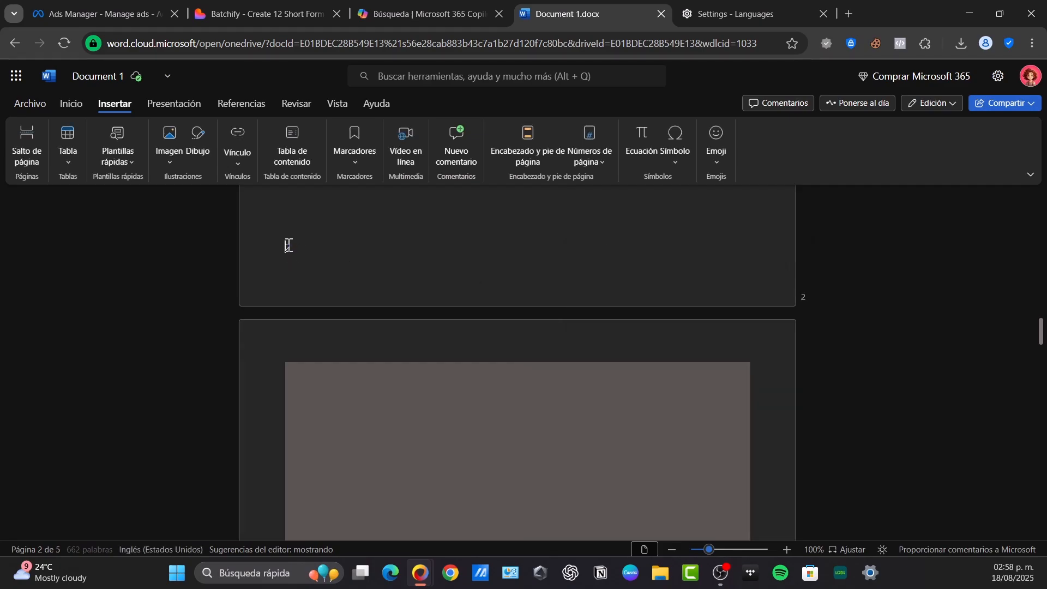
Zoom out from the start of the document and examine the page flow and the position of the manual 2
key(ctrl+Home)
click(672, 550)
click(673, 549)
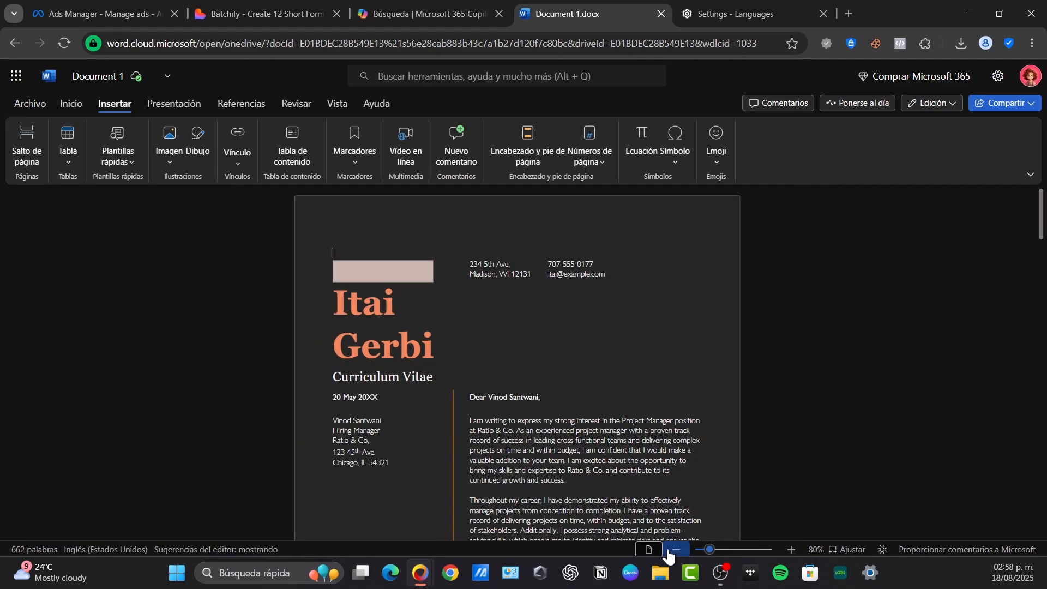
click(669, 551)
click(669, 552)
click(668, 552)
scroll(716, 446, down, 10)
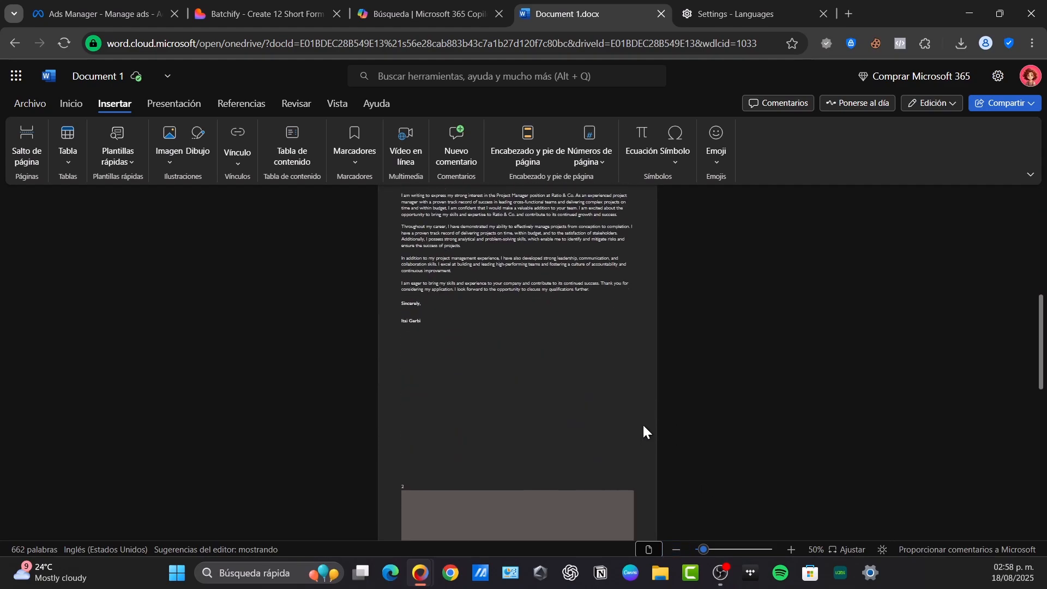
scroll(643, 430, down, 3)
click(565, 315)
scroll(426, 299, down, 3)
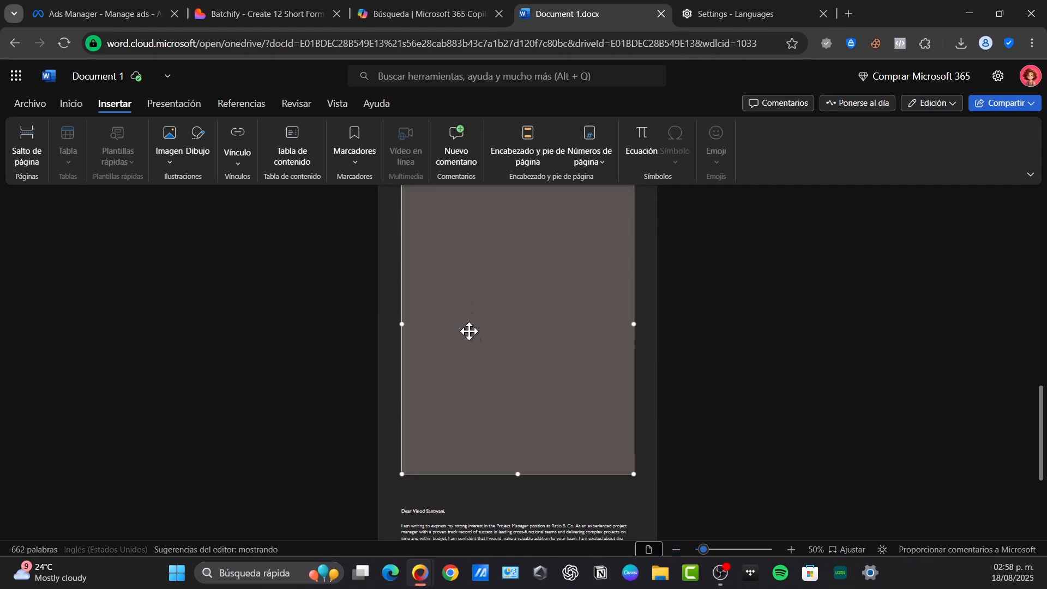
scroll(524, 329, up, 3)
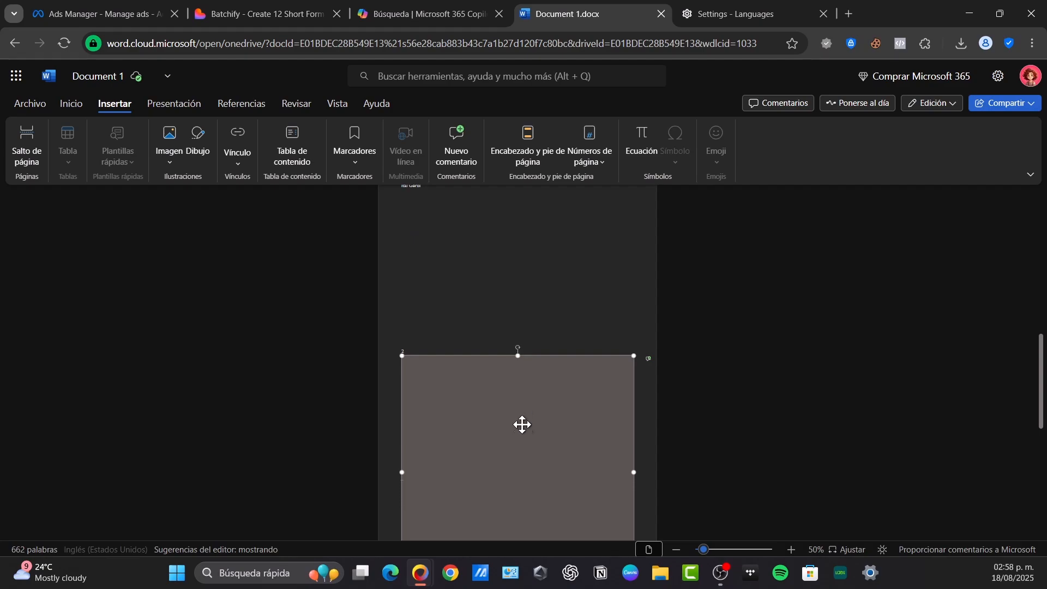
click(539, 315)
scroll(663, 359, down, 3)
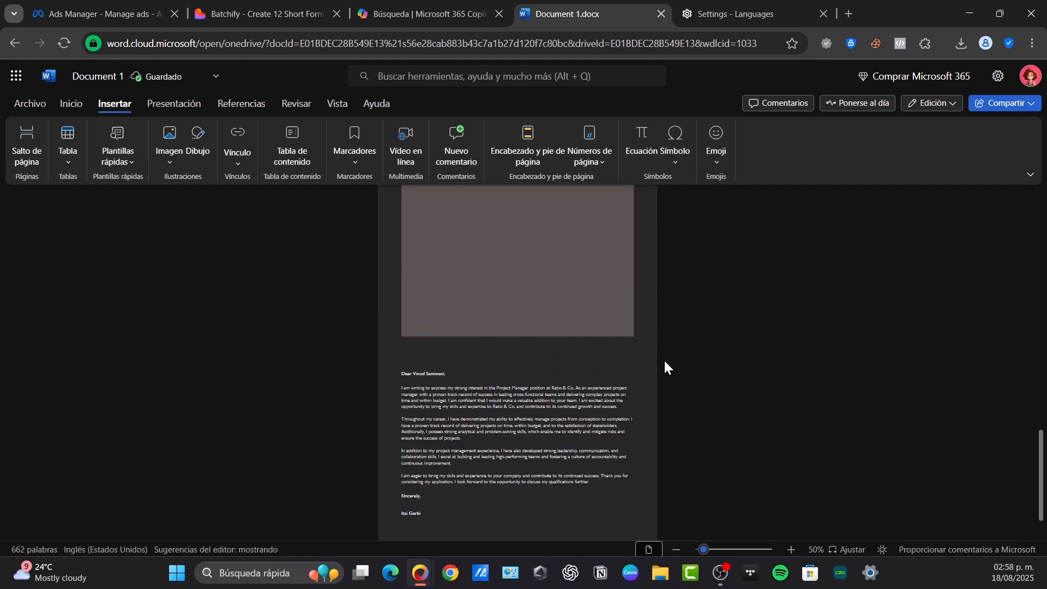
scroll(663, 359, up, 5)
click(480, 305)
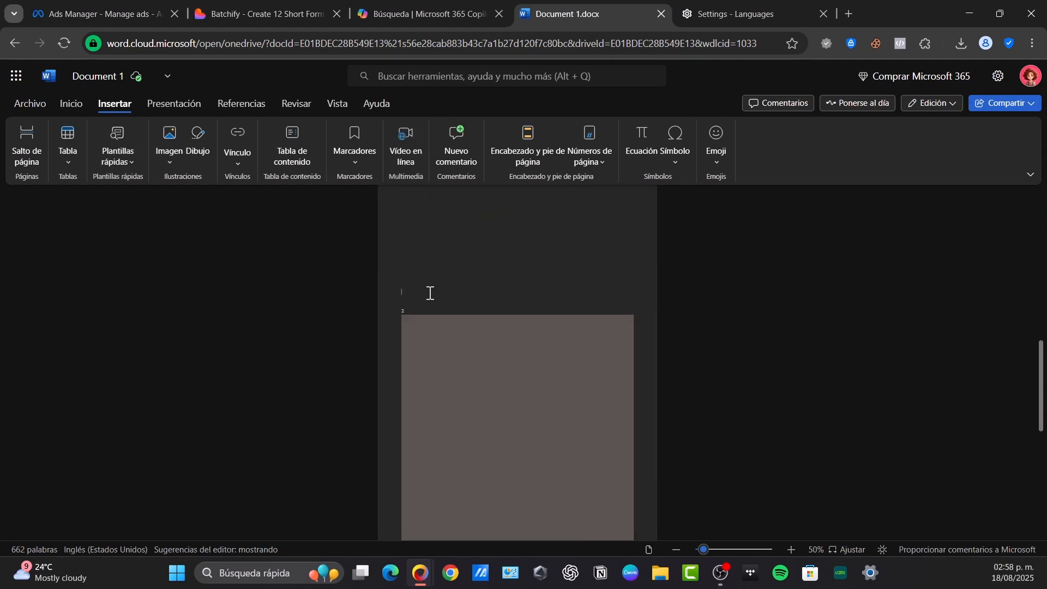
scroll(382, 328, up, 3)
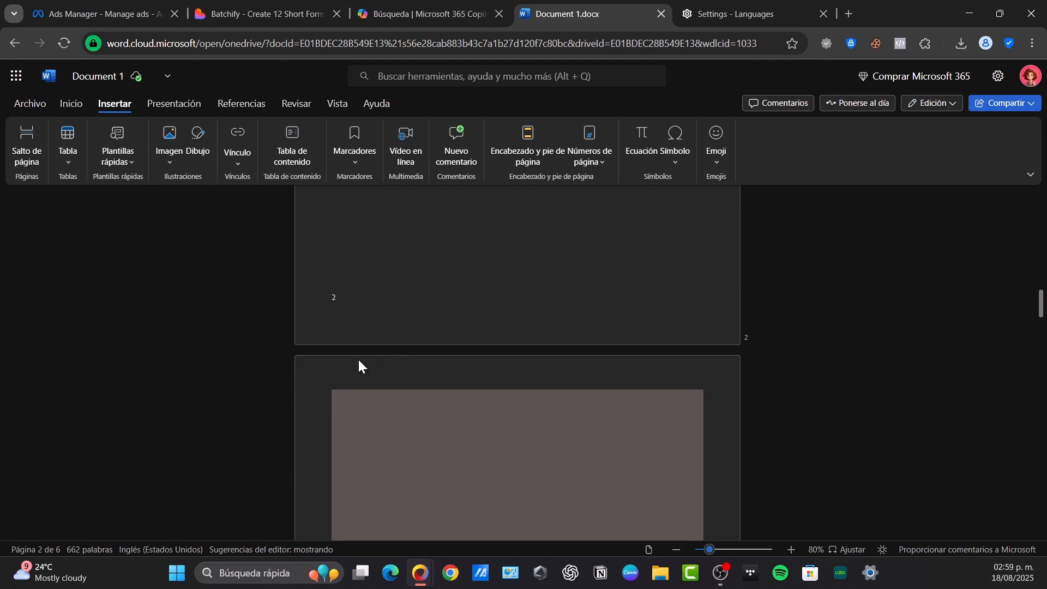
Open the page 2 footer, inspect its table cells, and return to the body text
double_click(358, 366)
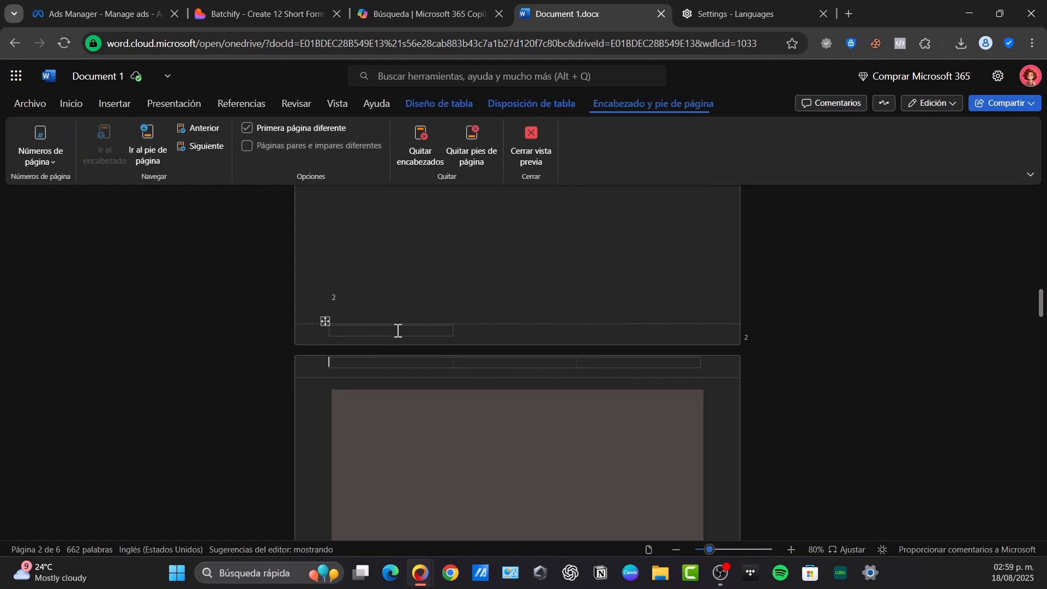
click(326, 322)
click(649, 333)
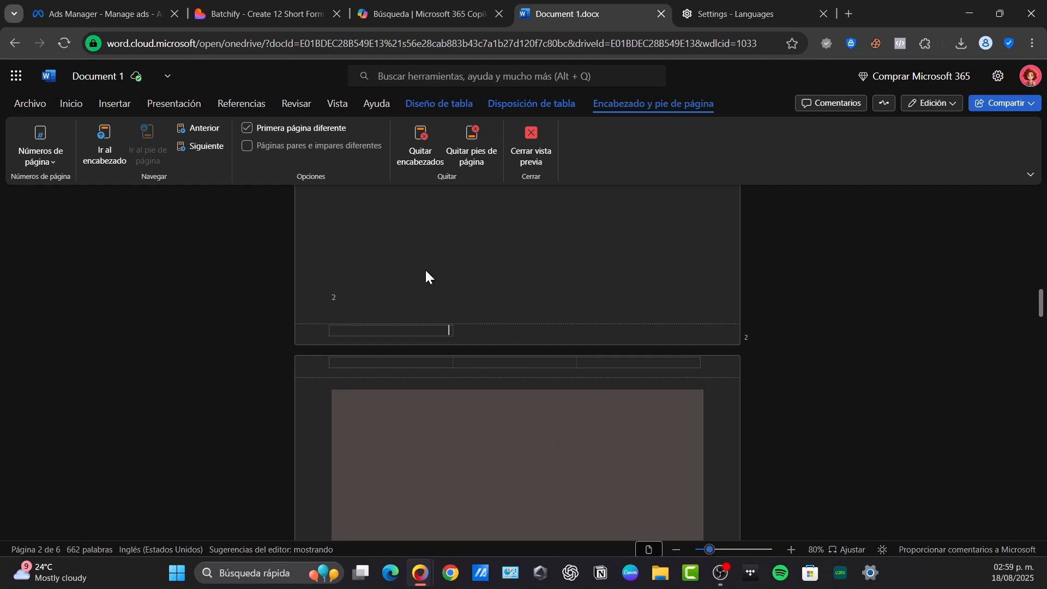
double_click(594, 308)
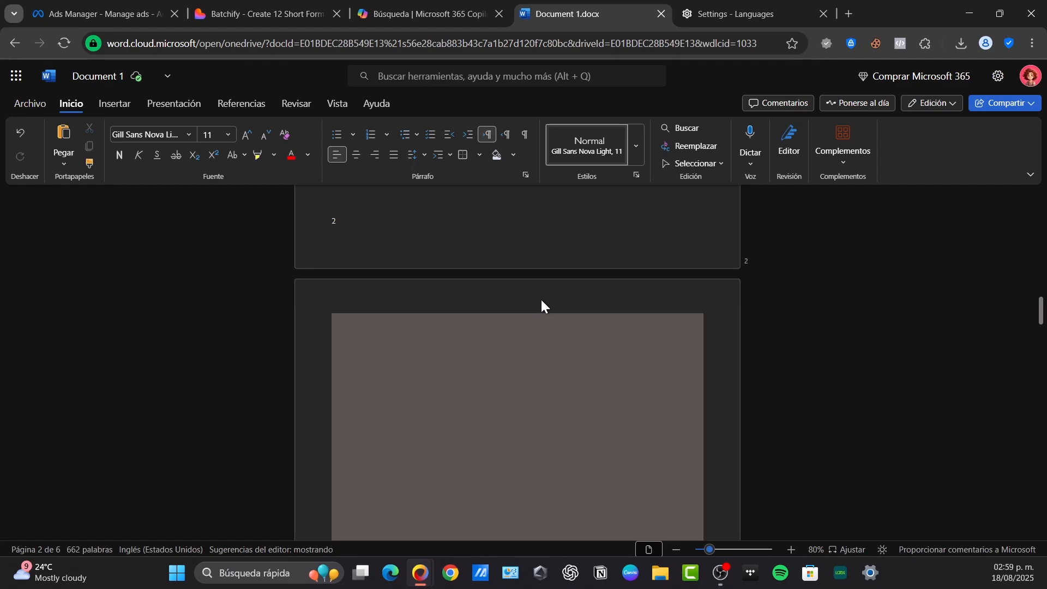
Insert a page break before the résumé heading at the start of the document and check the following pages
scroll(450, 284, up, 5)
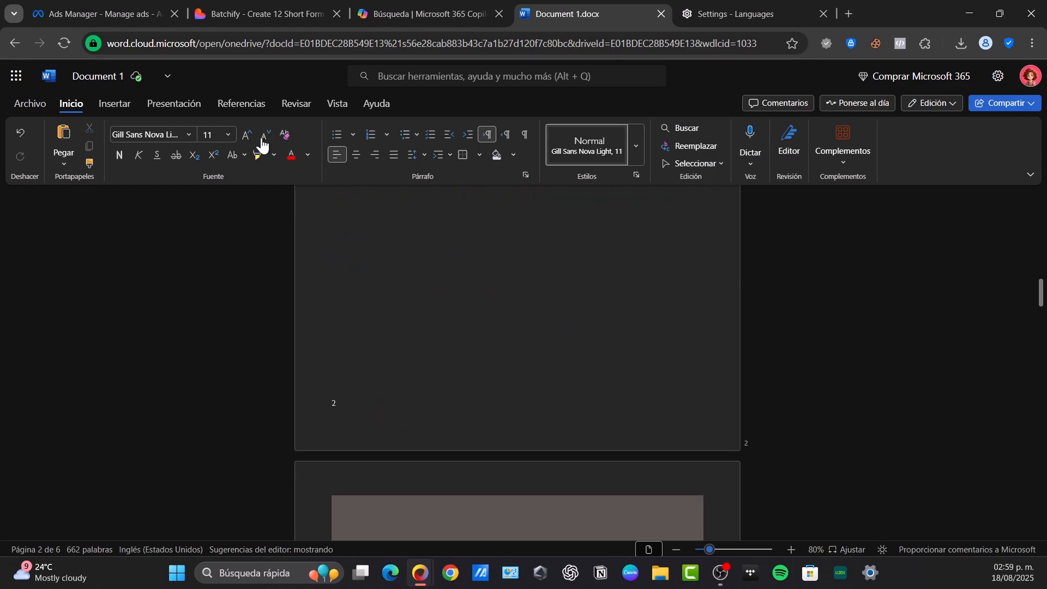
click(120, 105)
click(25, 155)
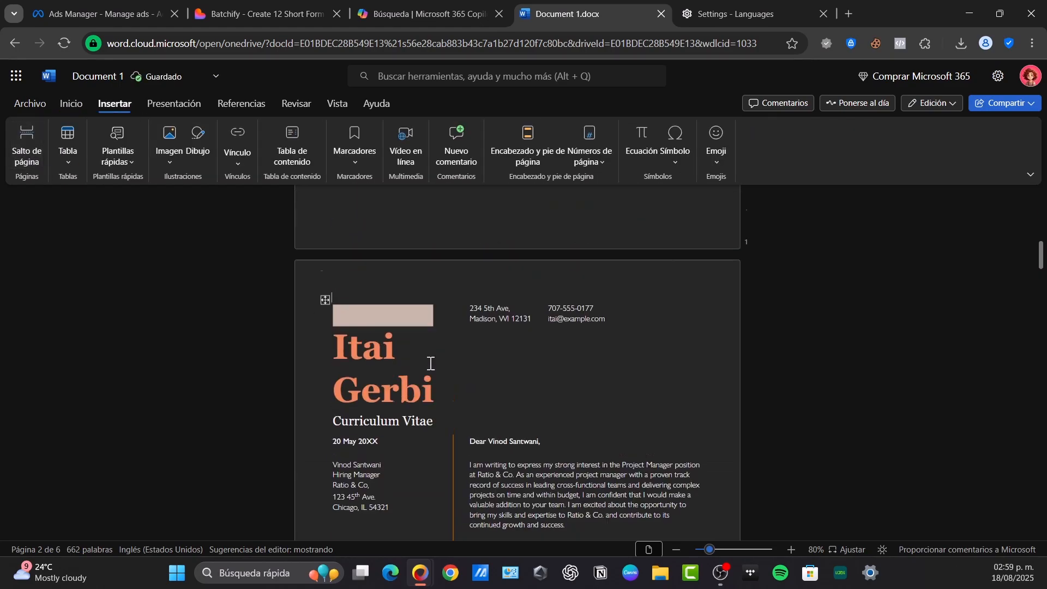
scroll(413, 342, up, 7)
scroll(415, 344, down, 20)
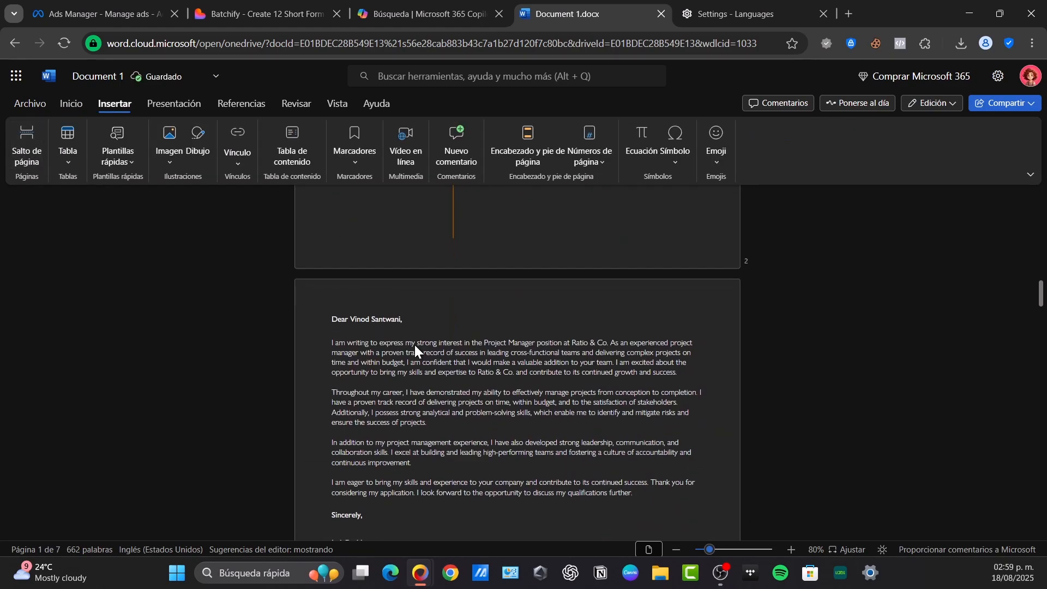
scroll(388, 357, down, 5)
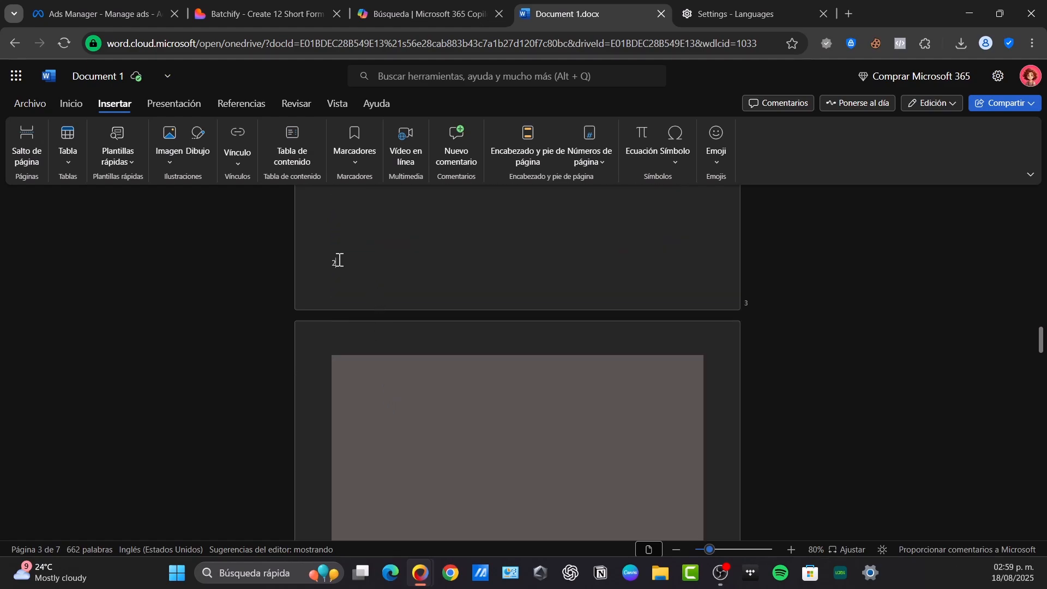
Insert a page break after the manual 2 at the end of page 3 and check the pages around it
click(31, 147)
click(400, 446)
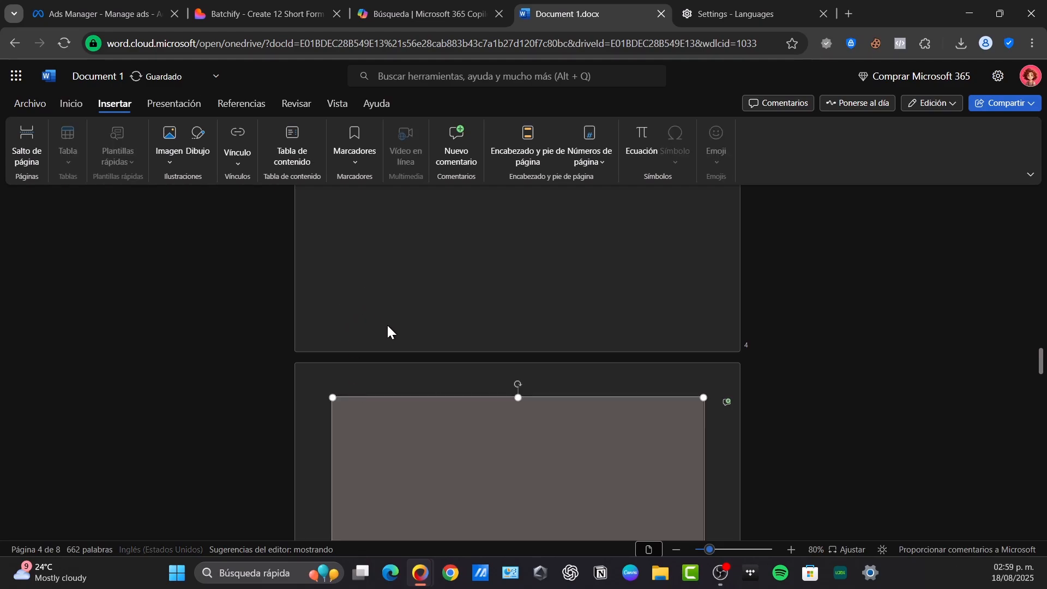
scroll(335, 356, down, 5)
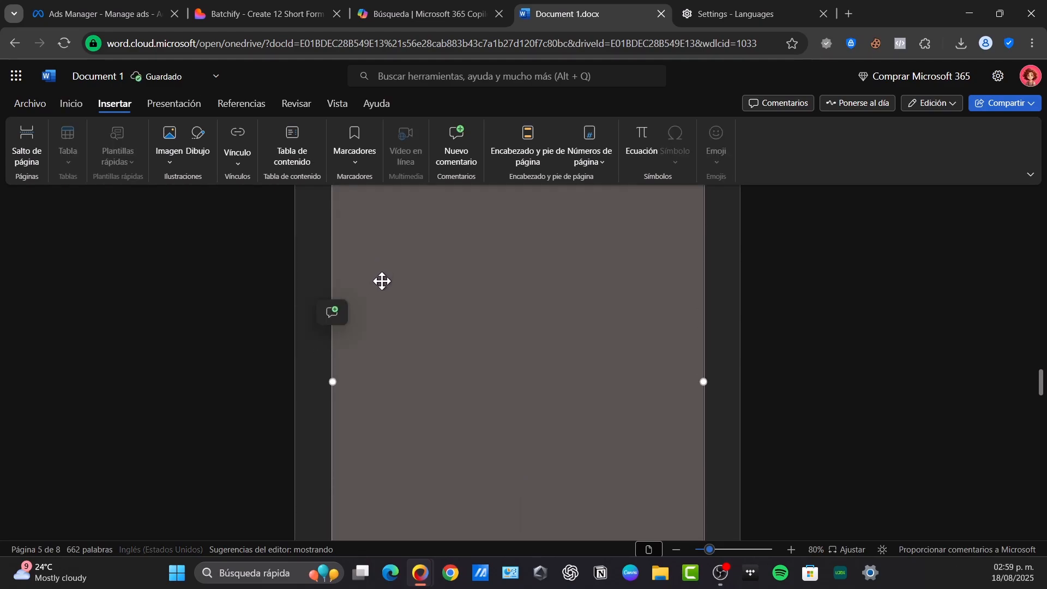
scroll(359, 280, up, 3)
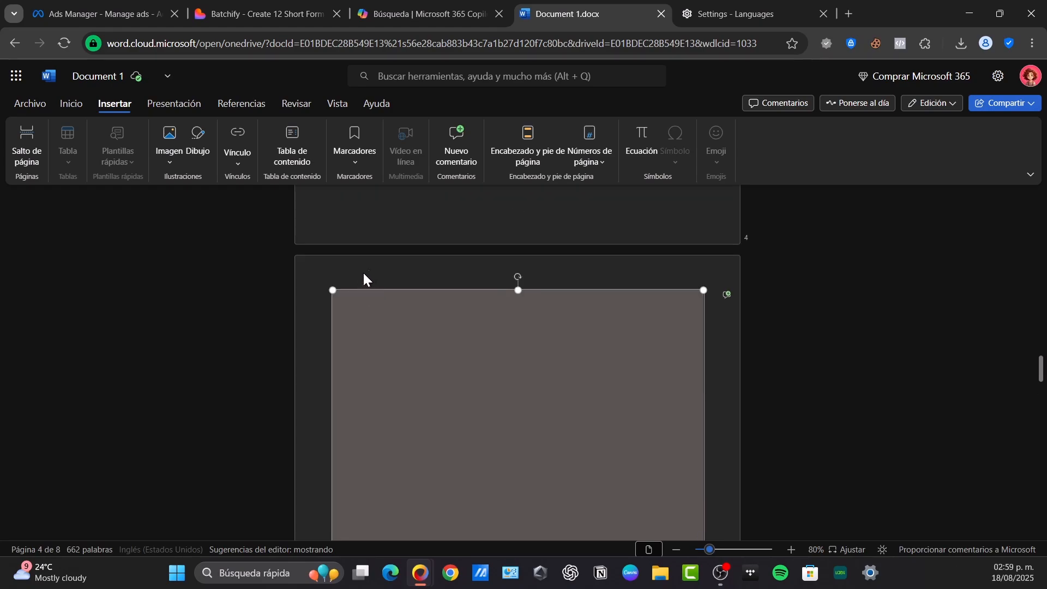
From the page 4 footer, add centred footer page numbers that include the page count
double_click(387, 230)
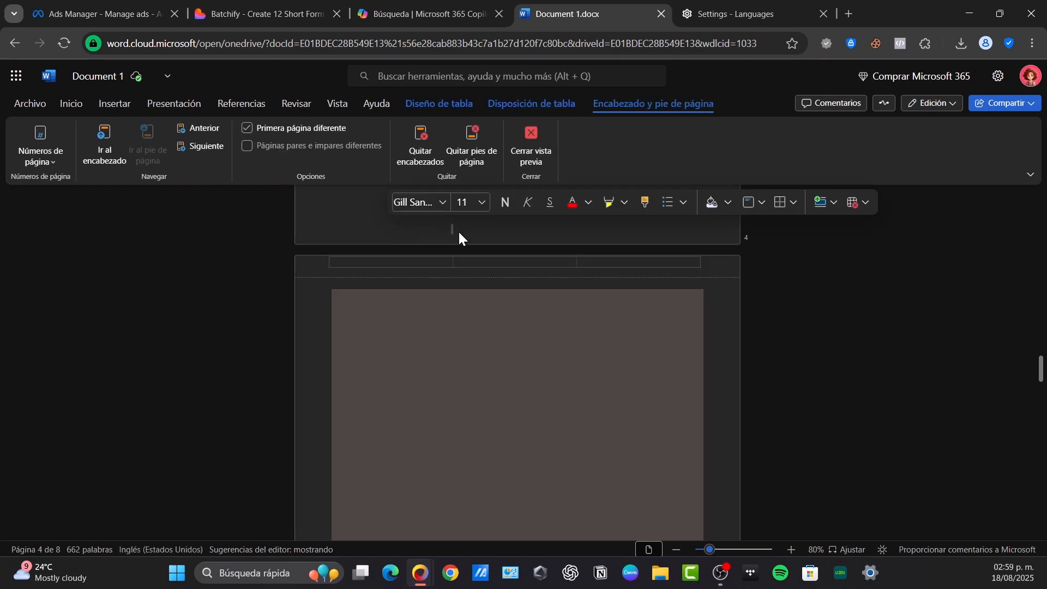
click(40, 148)
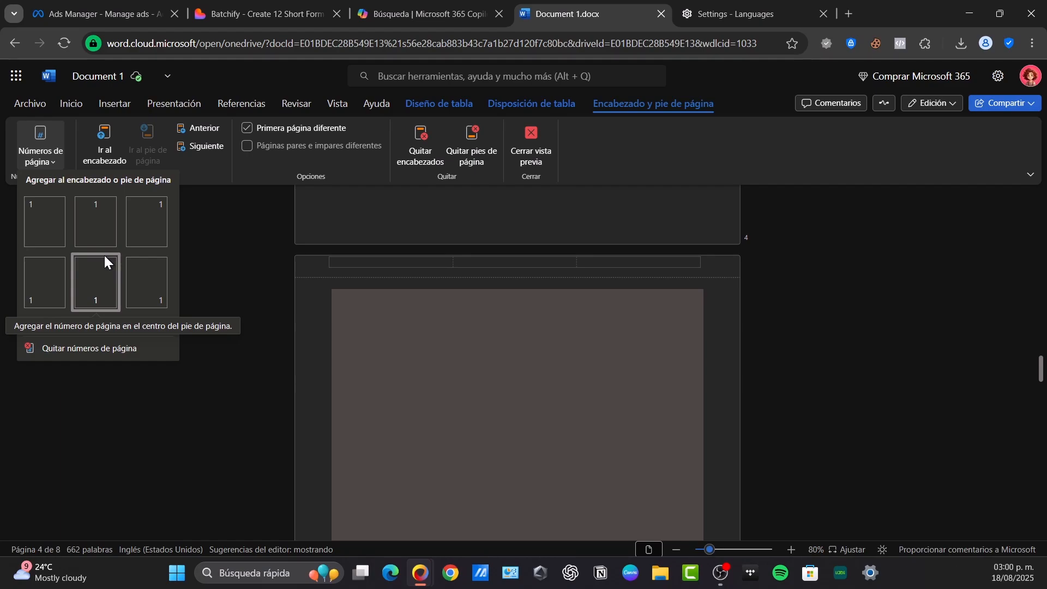
click(74, 323)
click(103, 272)
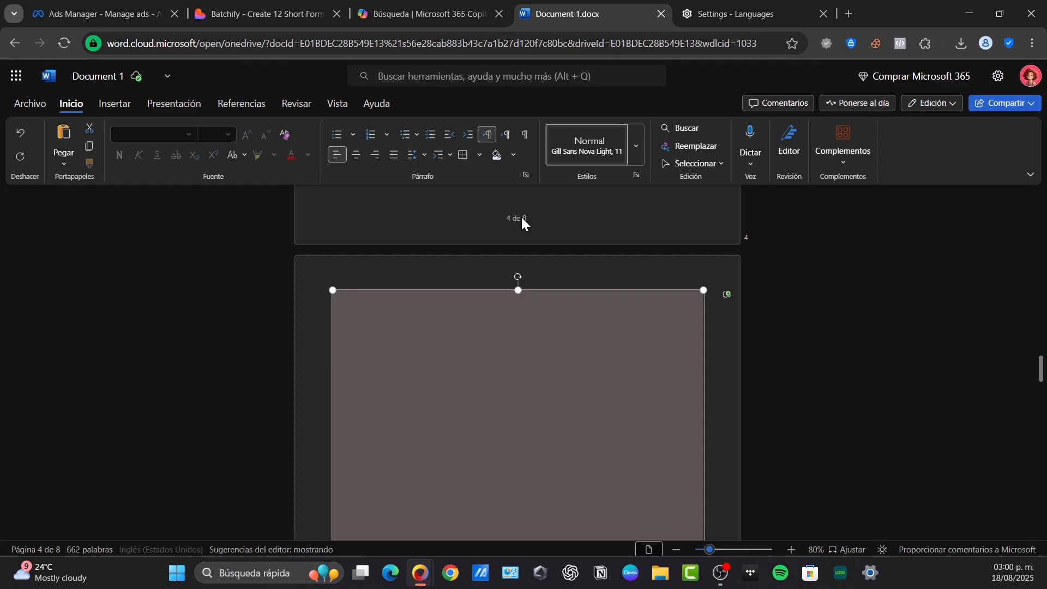
Check the centred footer numbers on the first three pages, opening and closing the page 3 footer
scroll(521, 217, up, 20)
scroll(521, 214, up, 20)
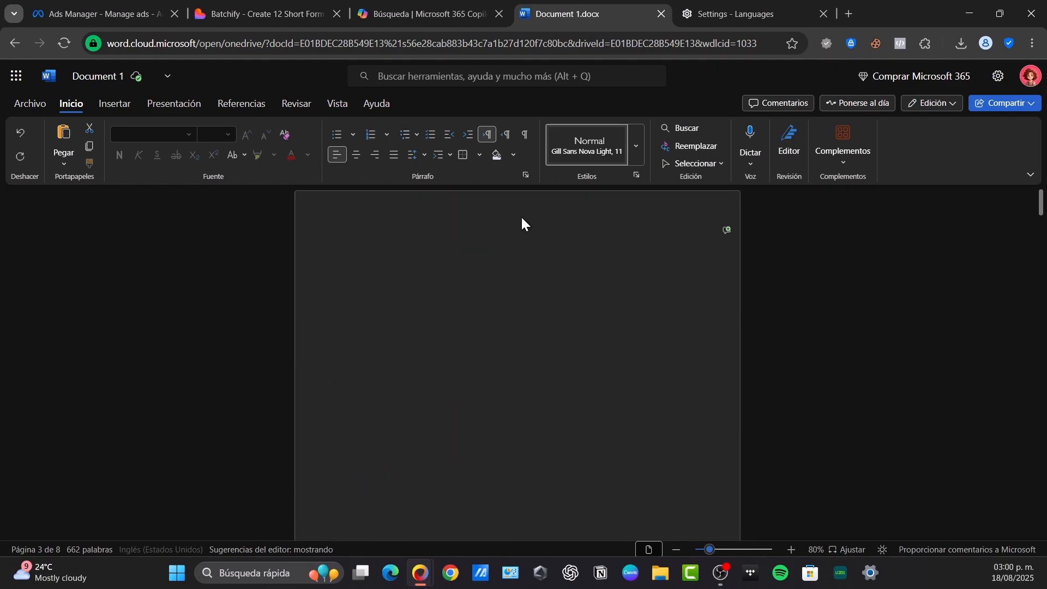
scroll(590, 323, down, 5)
scroll(493, 399, down, 9)
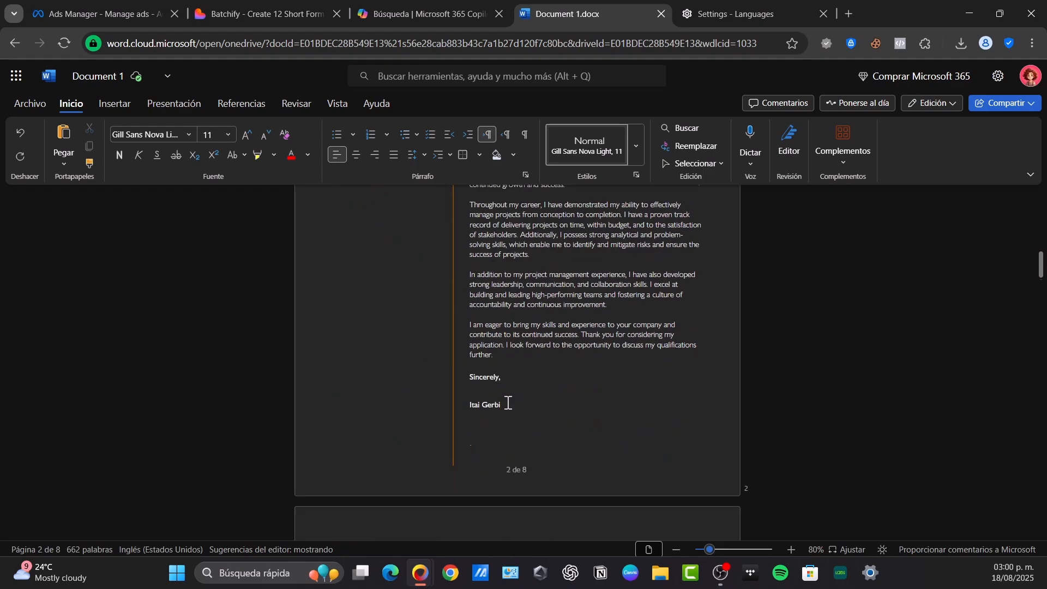
double_click(537, 417)
scroll(550, 421, down, 2)
scroll(550, 421, up, 2)
scroll(528, 433, down, 3)
scroll(529, 433, down, 7)
double_click(547, 459)
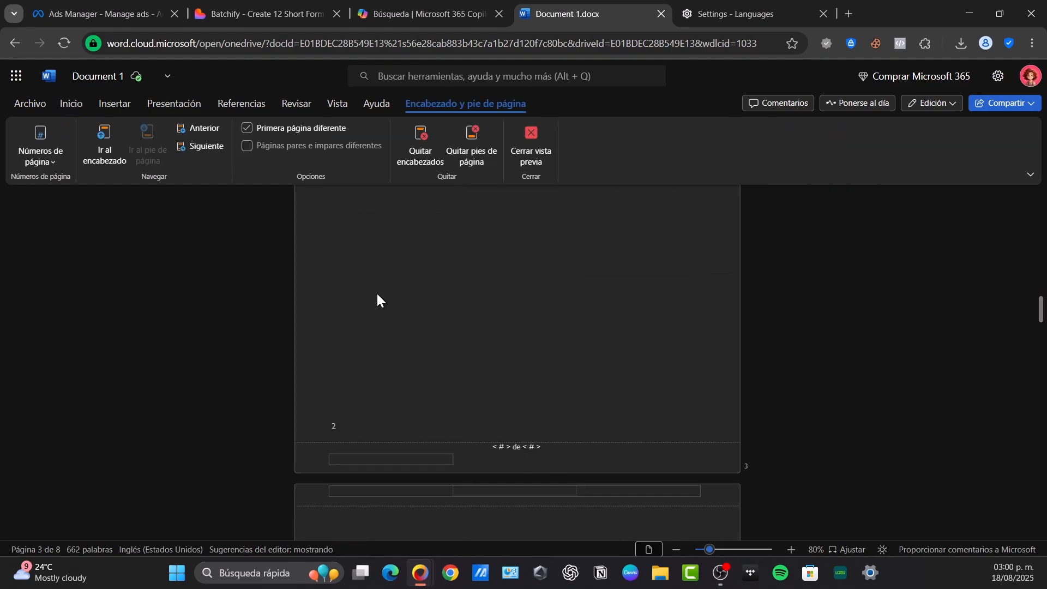
double_click(552, 343)
Review the page numbers through the rest of the document and open the page 2 footer
scroll(734, 393, down, 10)
scroll(743, 401, down, 15)
scroll(744, 410, up, 20)
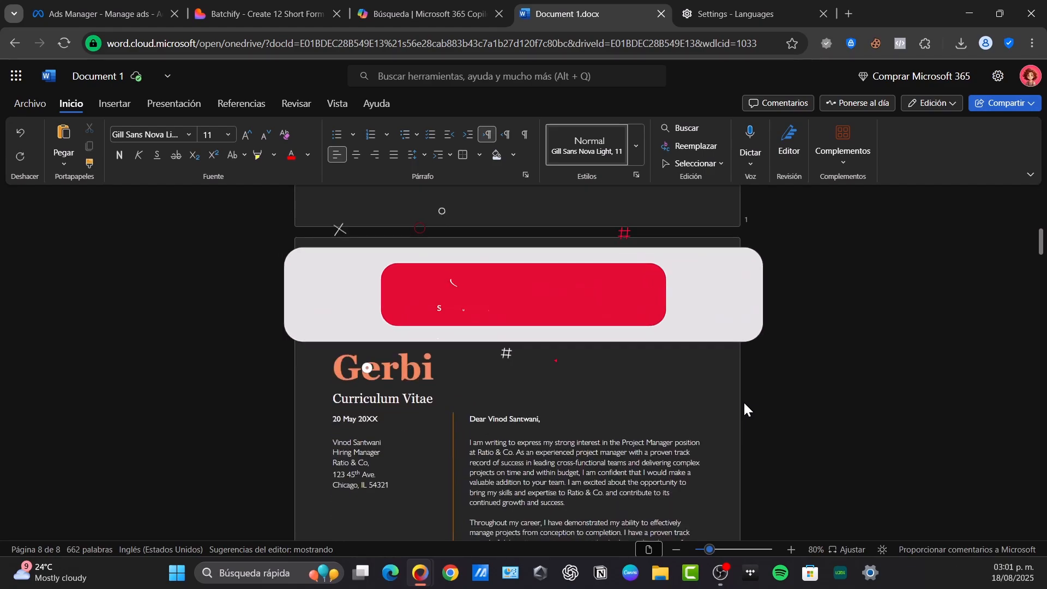
scroll(744, 400, up, 3)
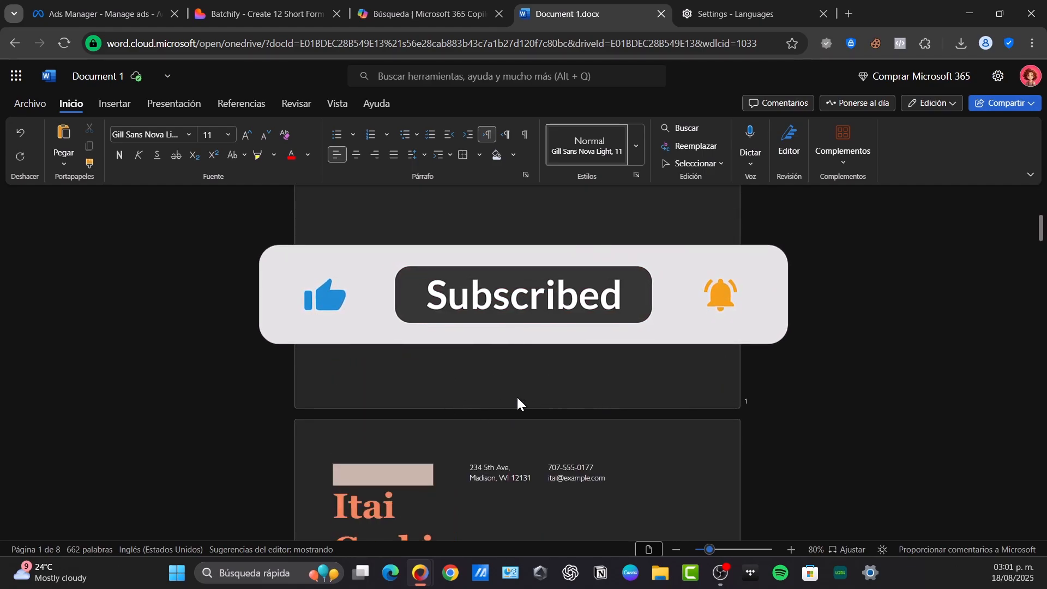
scroll(538, 402, down, 10)
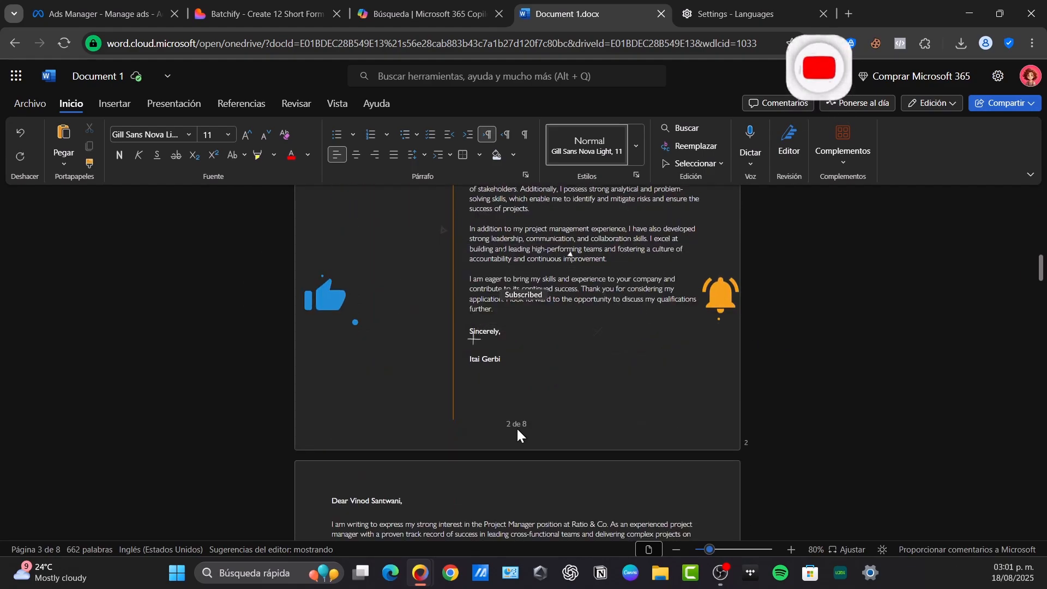
double_click(520, 426)
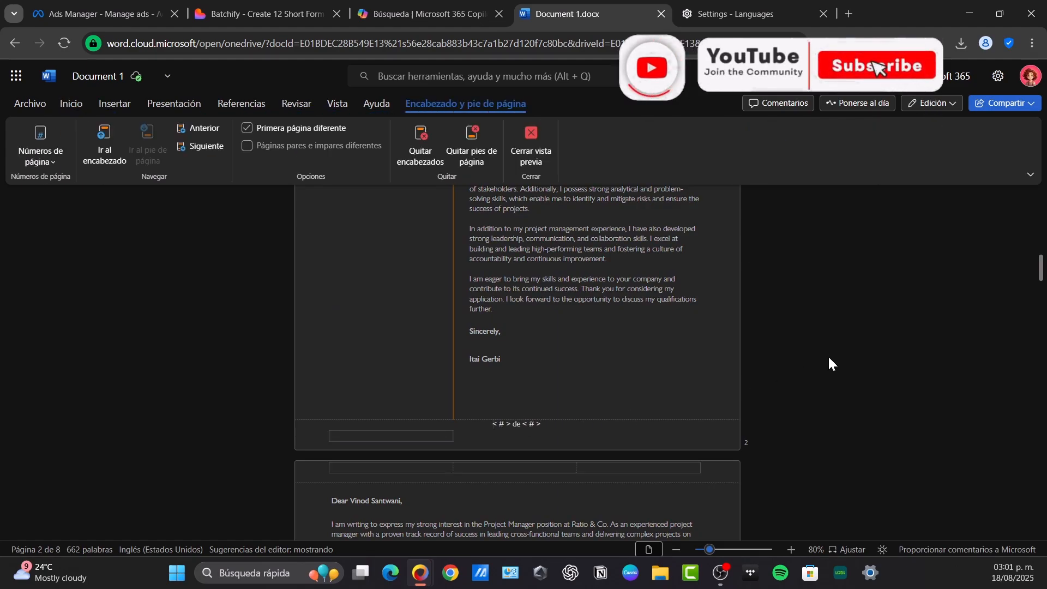